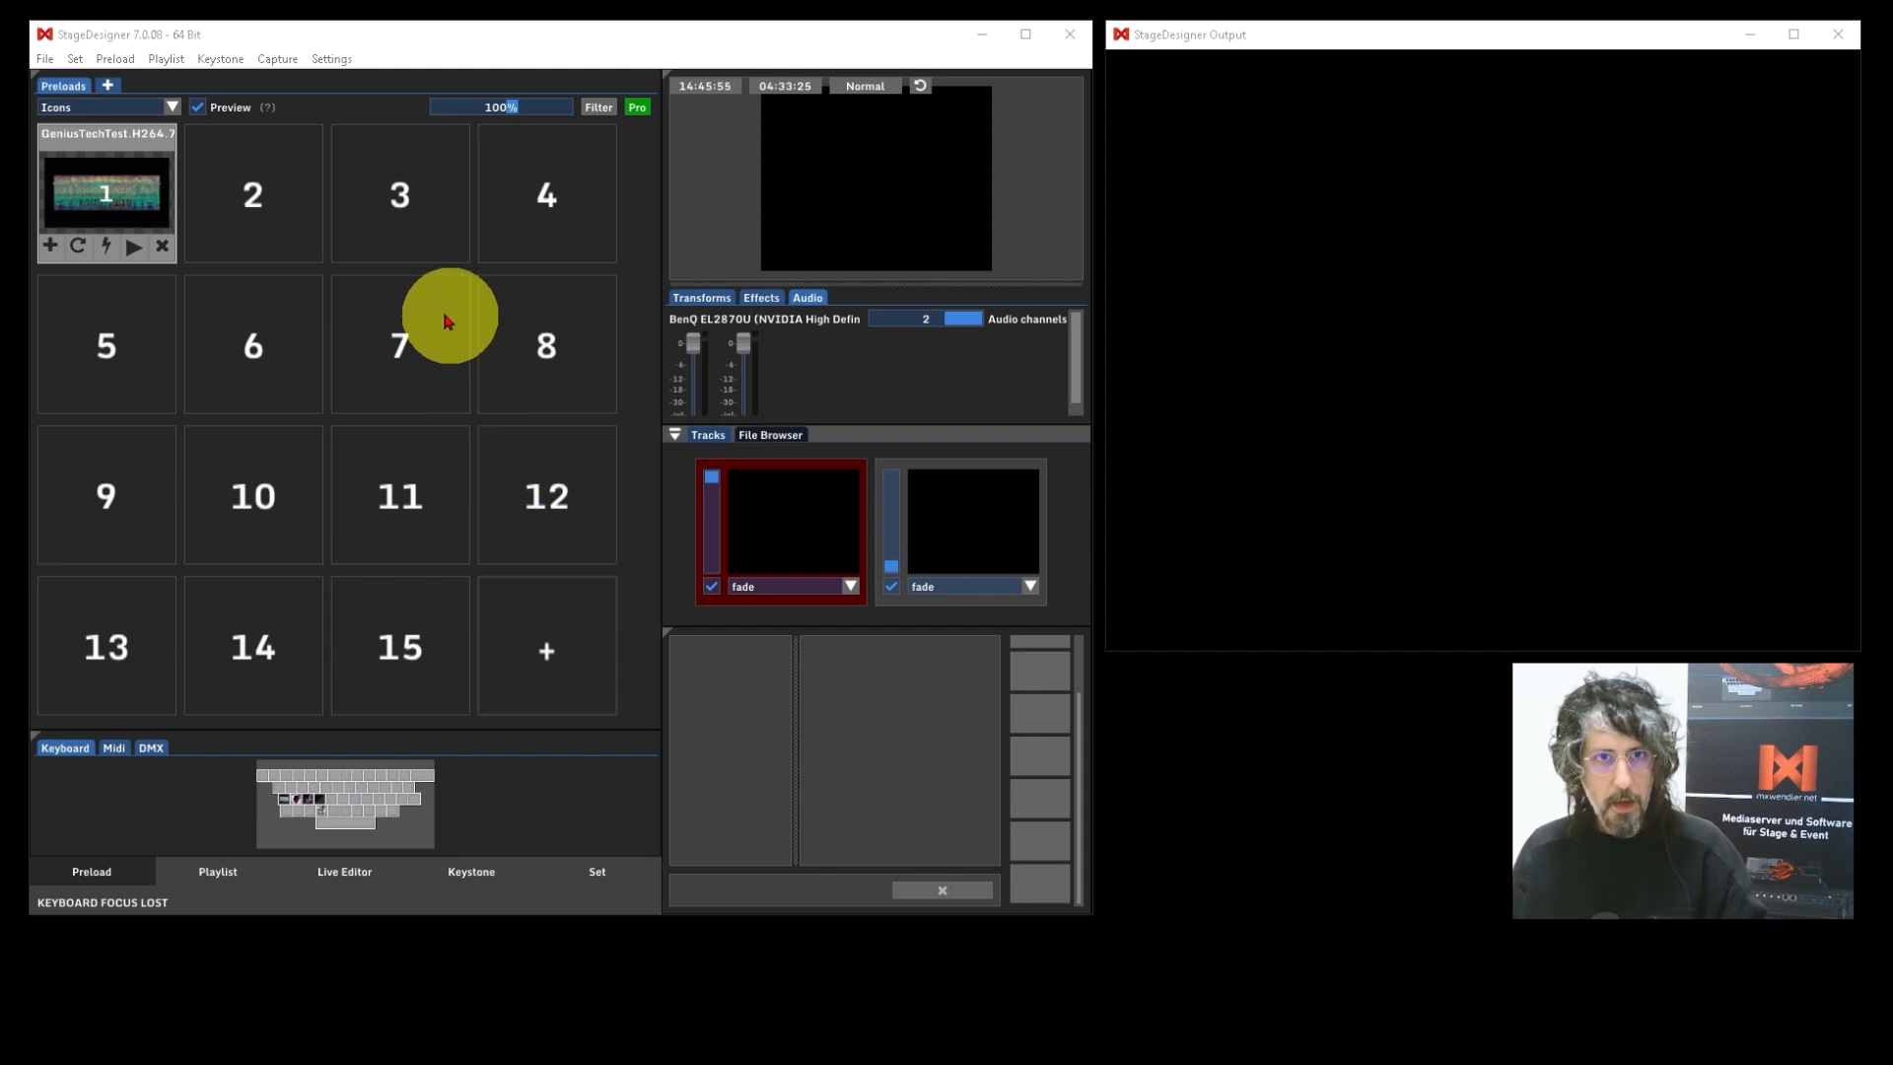
In the audio device settings, select BenQ EL2870U (NVIDIA High Defin) (MME) as the output device.
left_click(331, 59)
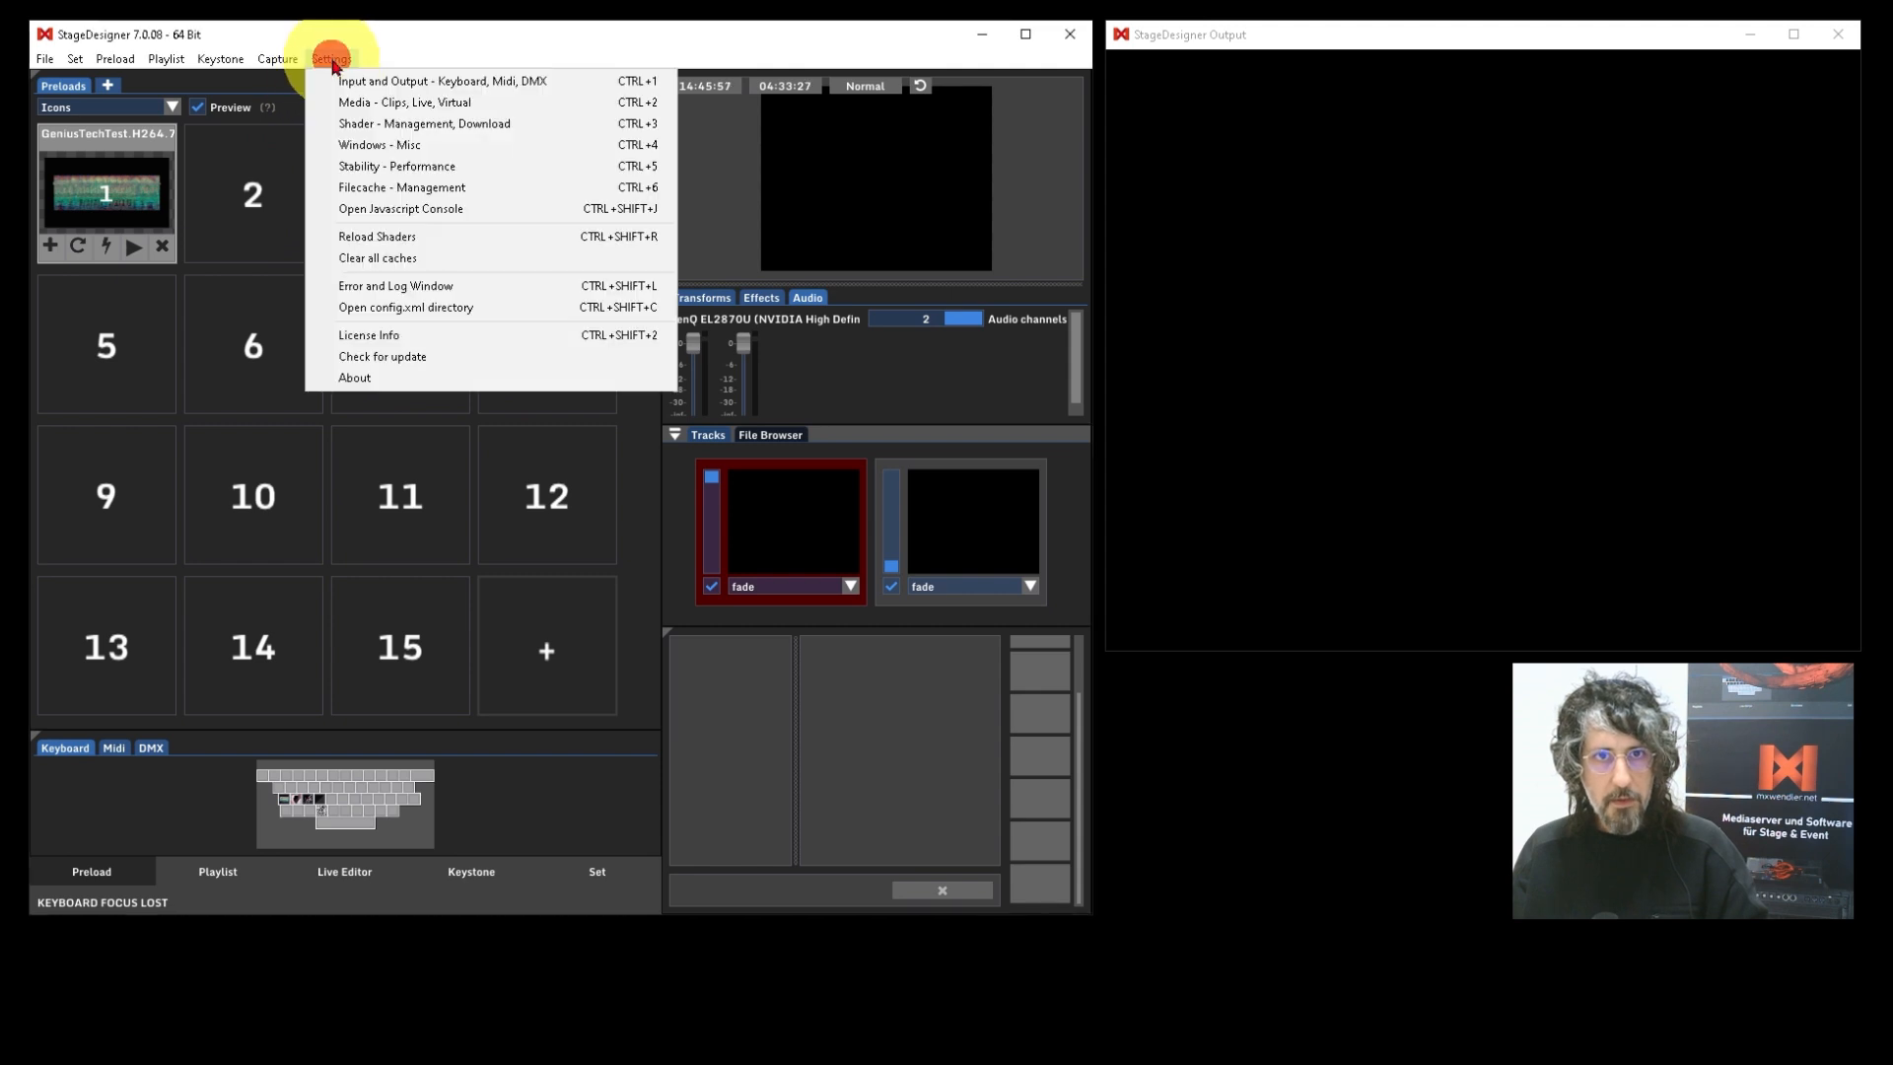
left_click(427, 83)
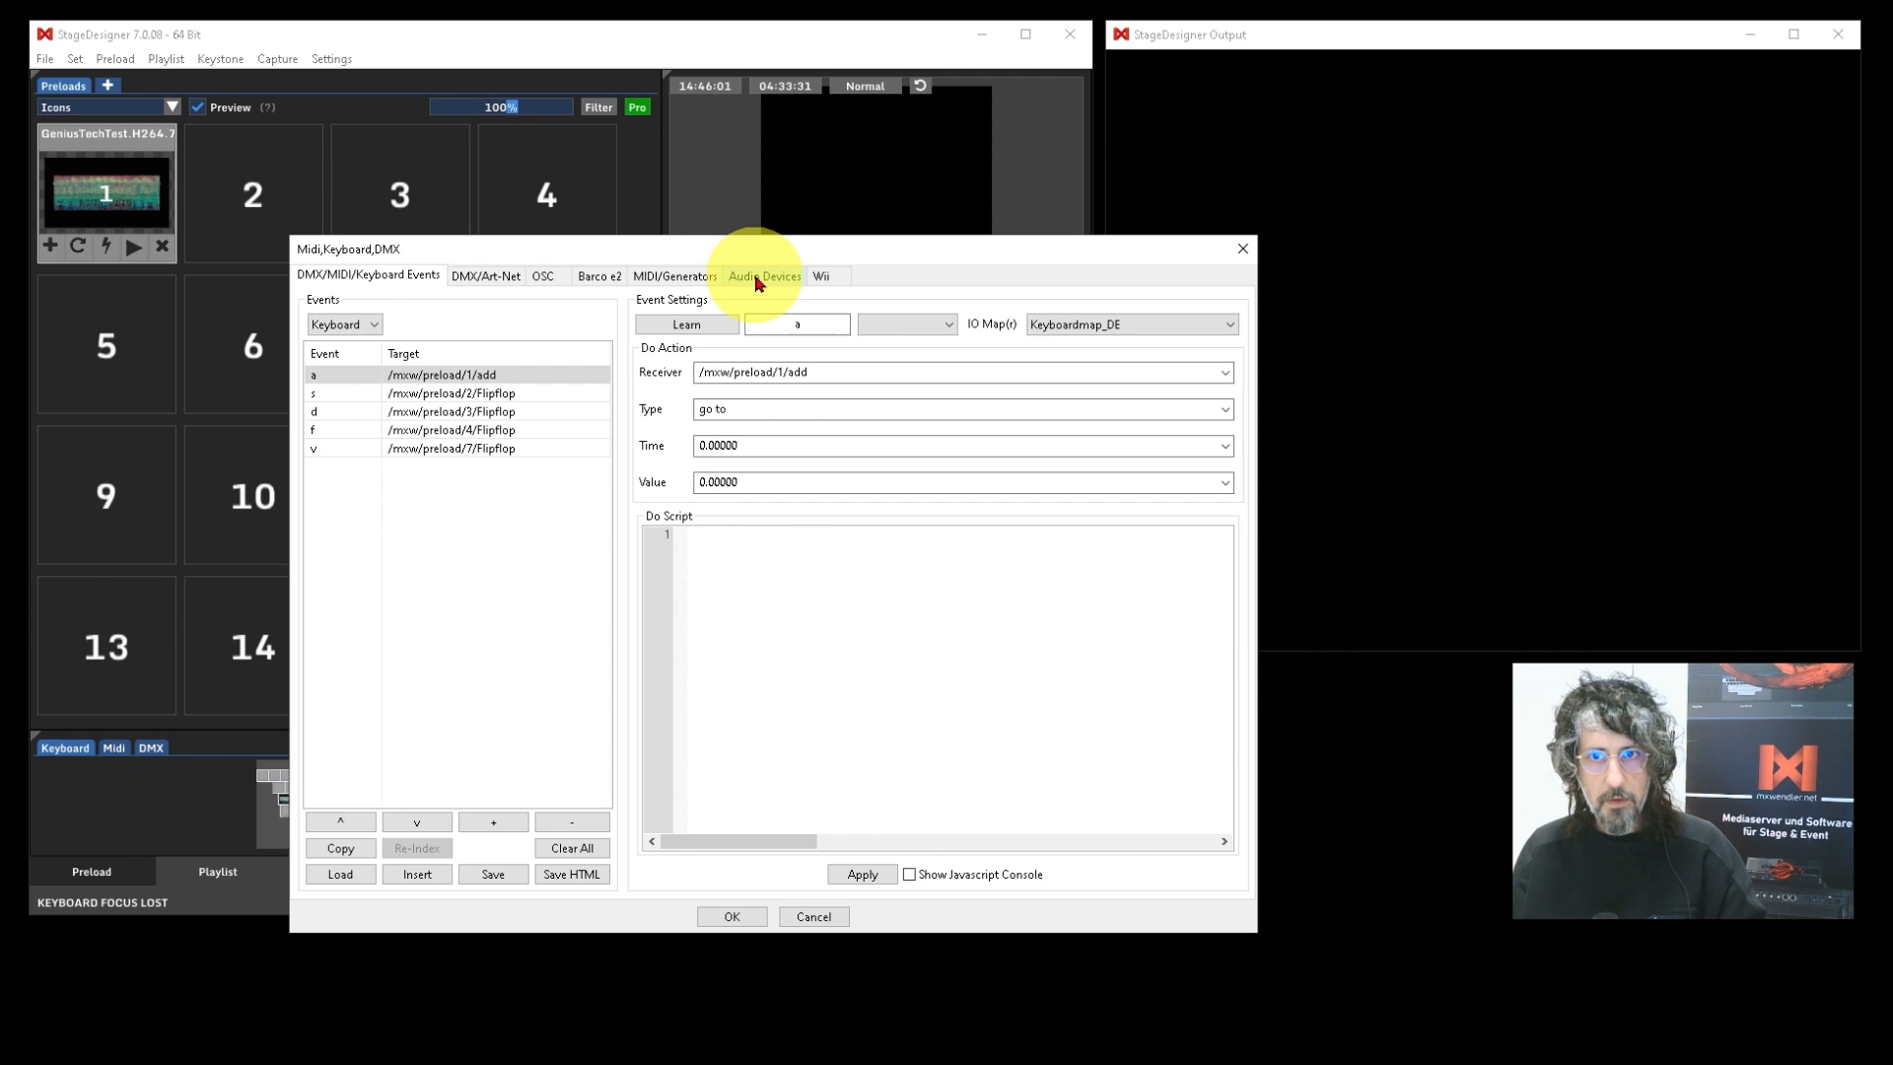
left_click(762, 277)
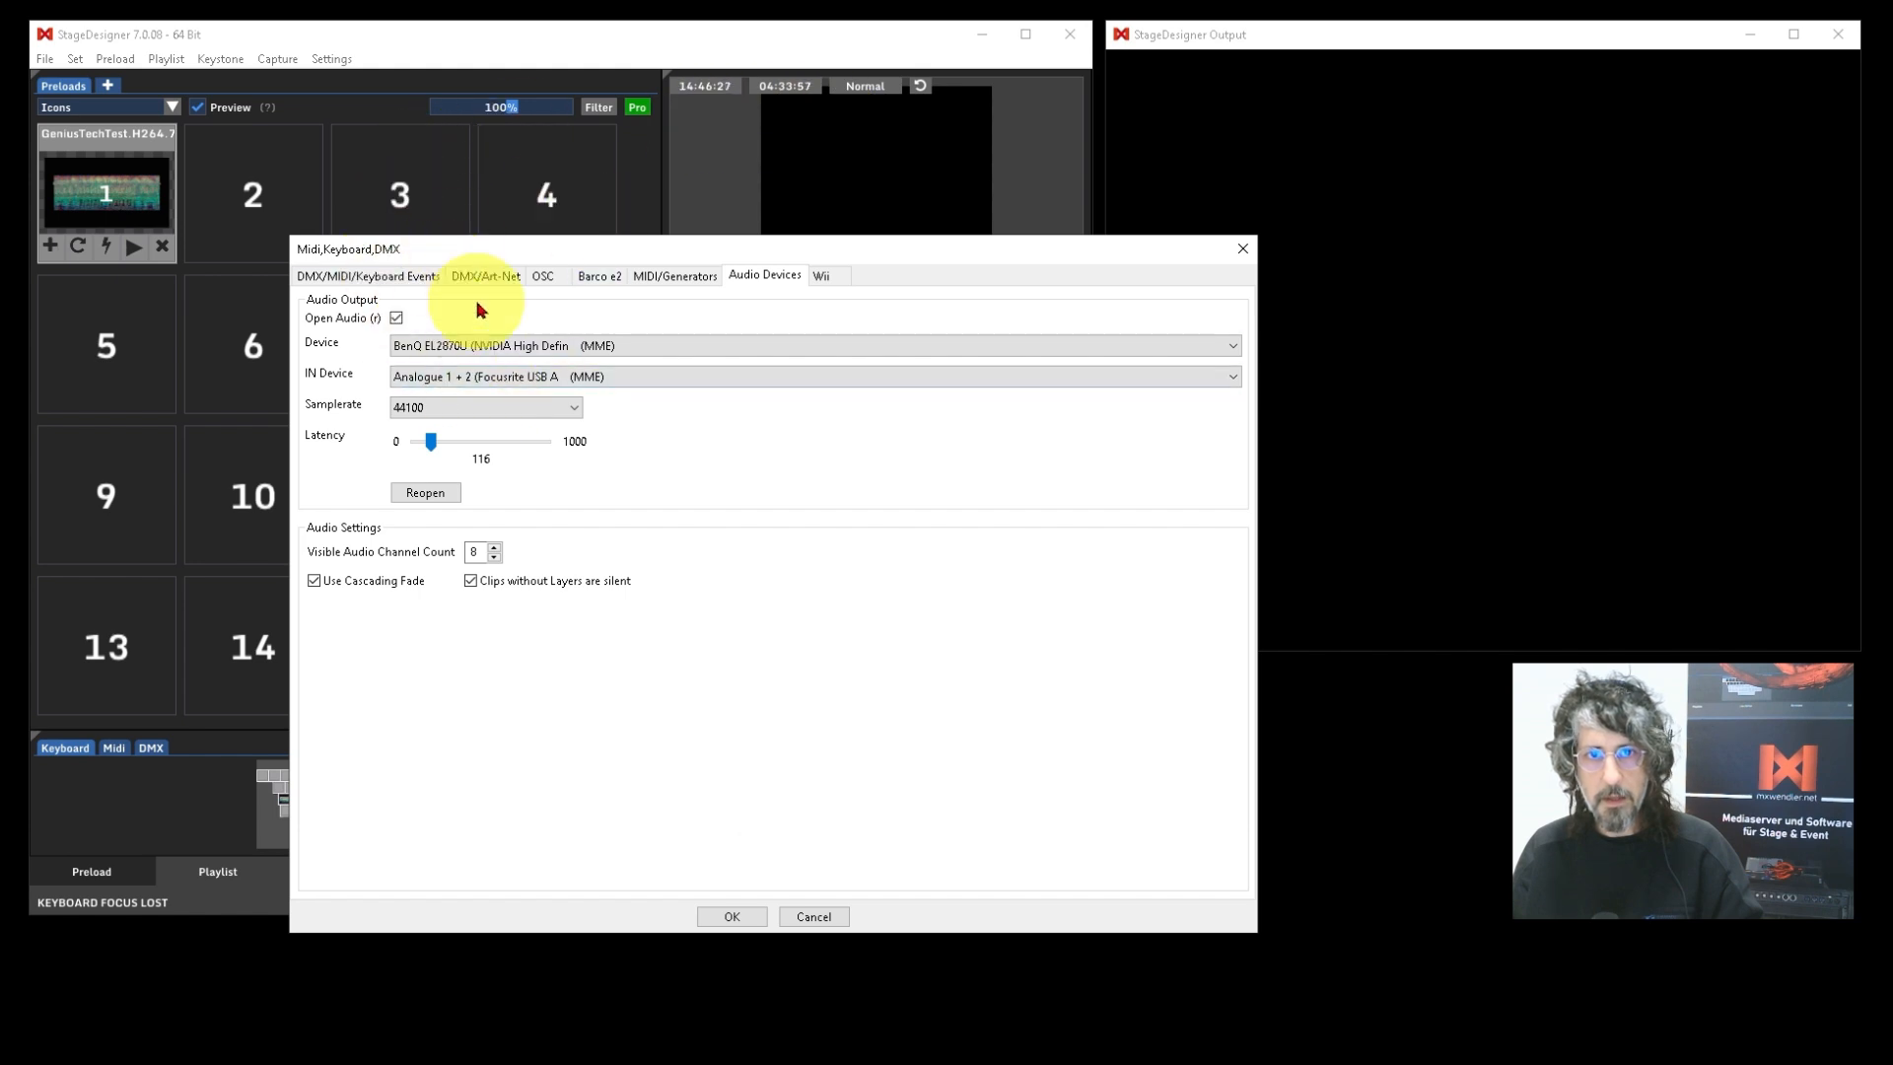
left_click(523, 346)
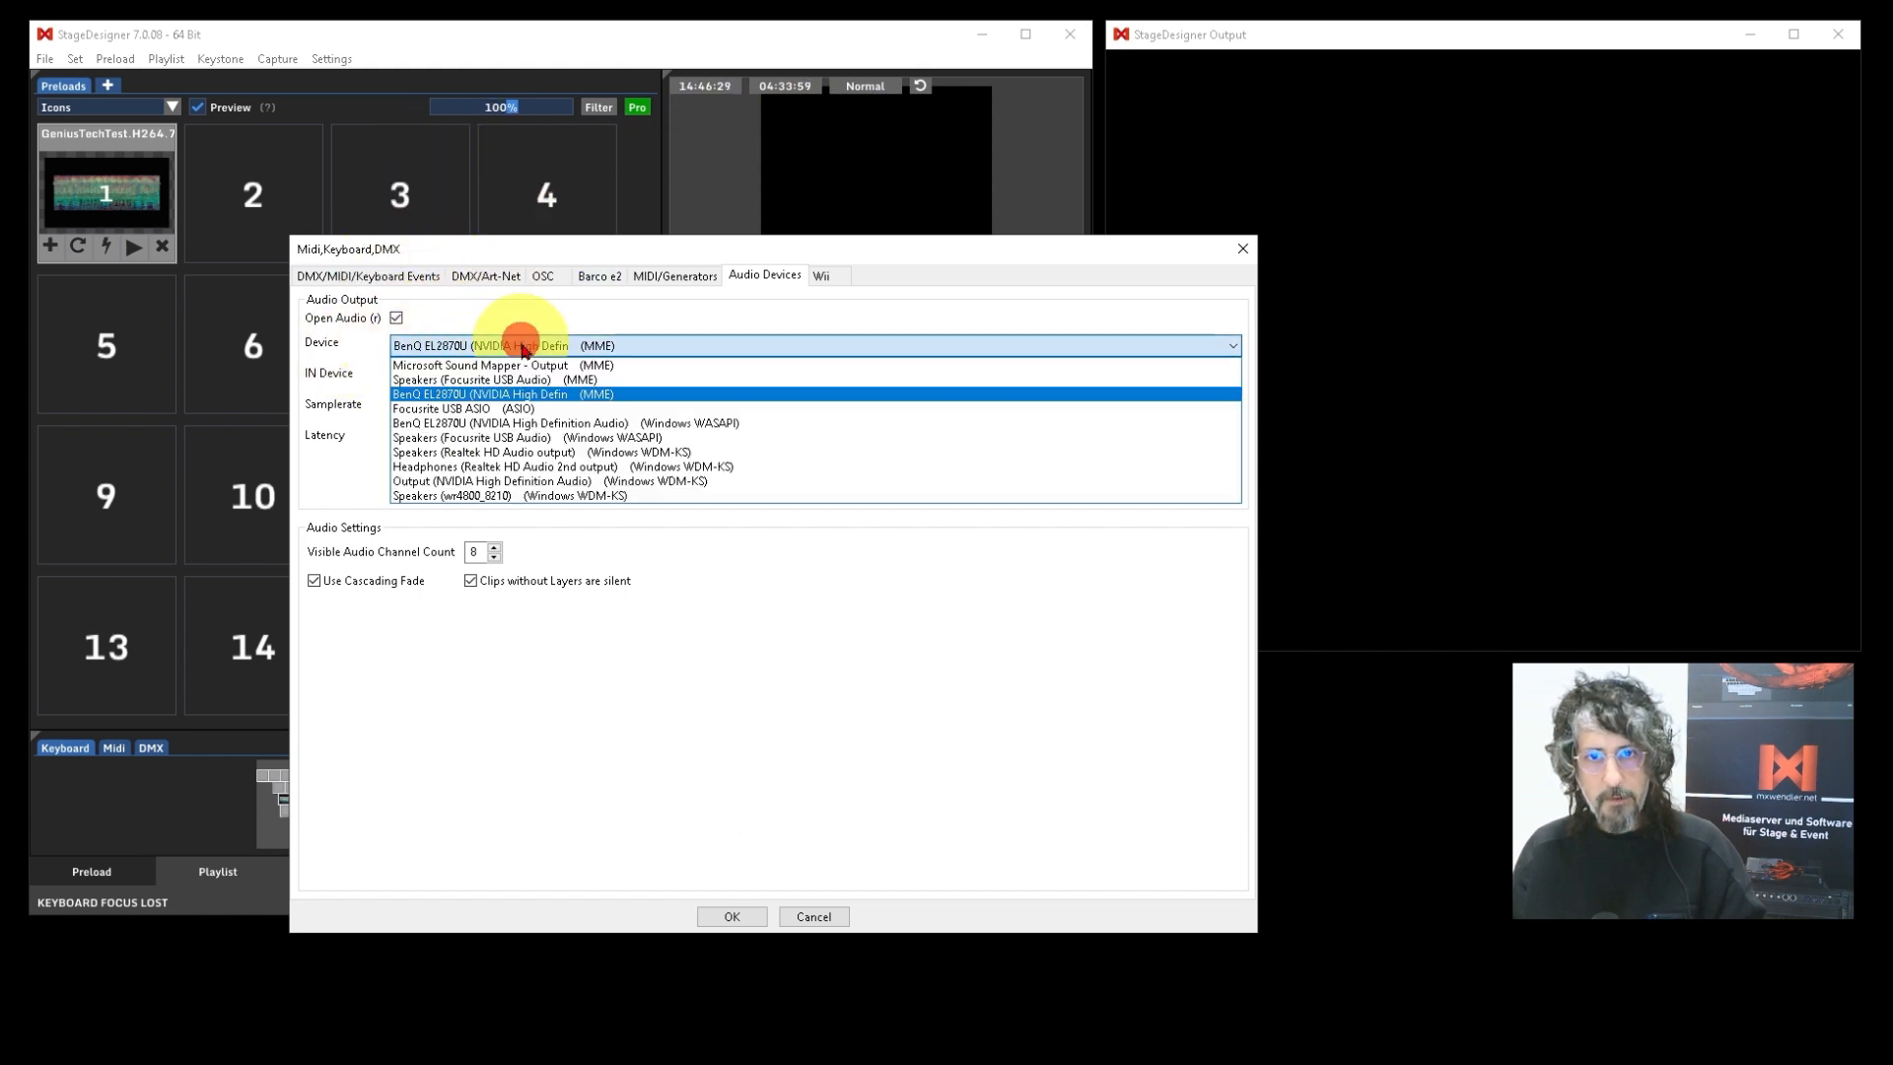
left_click(662, 346)
left_click(506, 344)
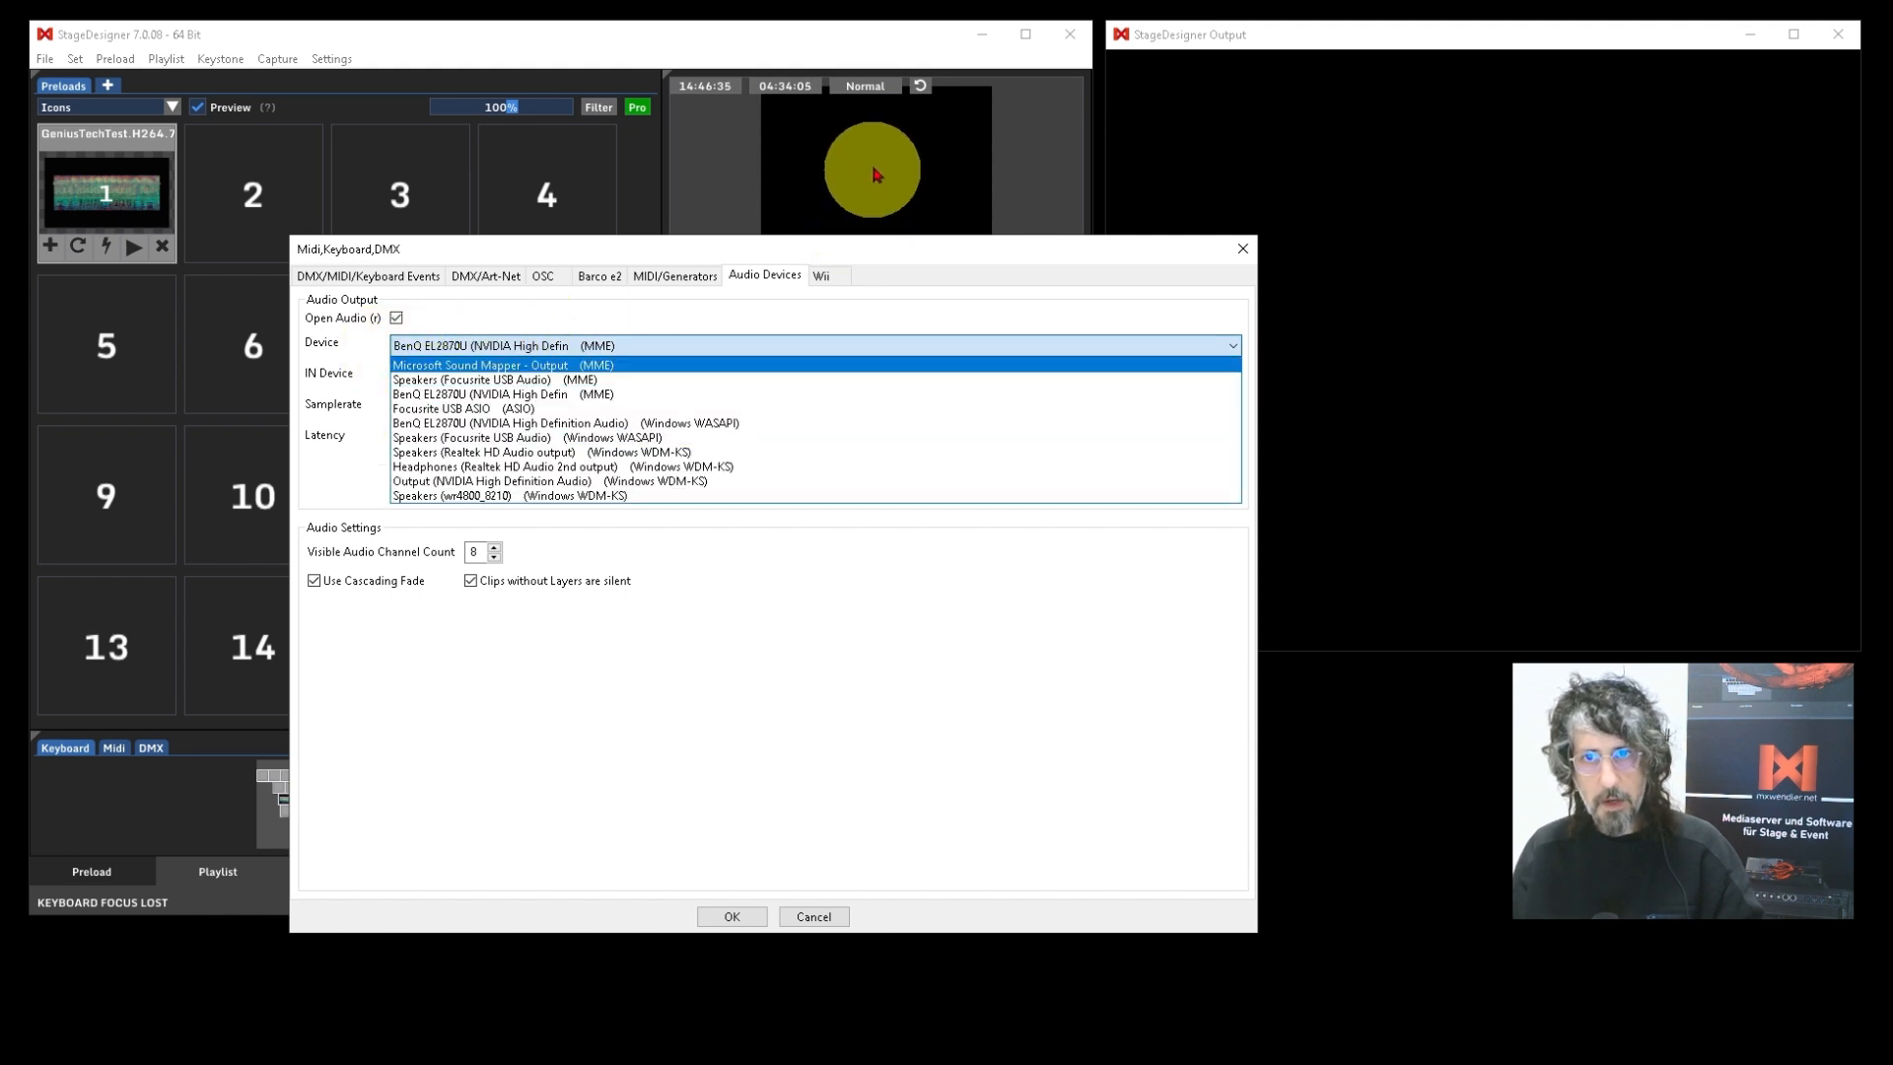
left_click(504, 396)
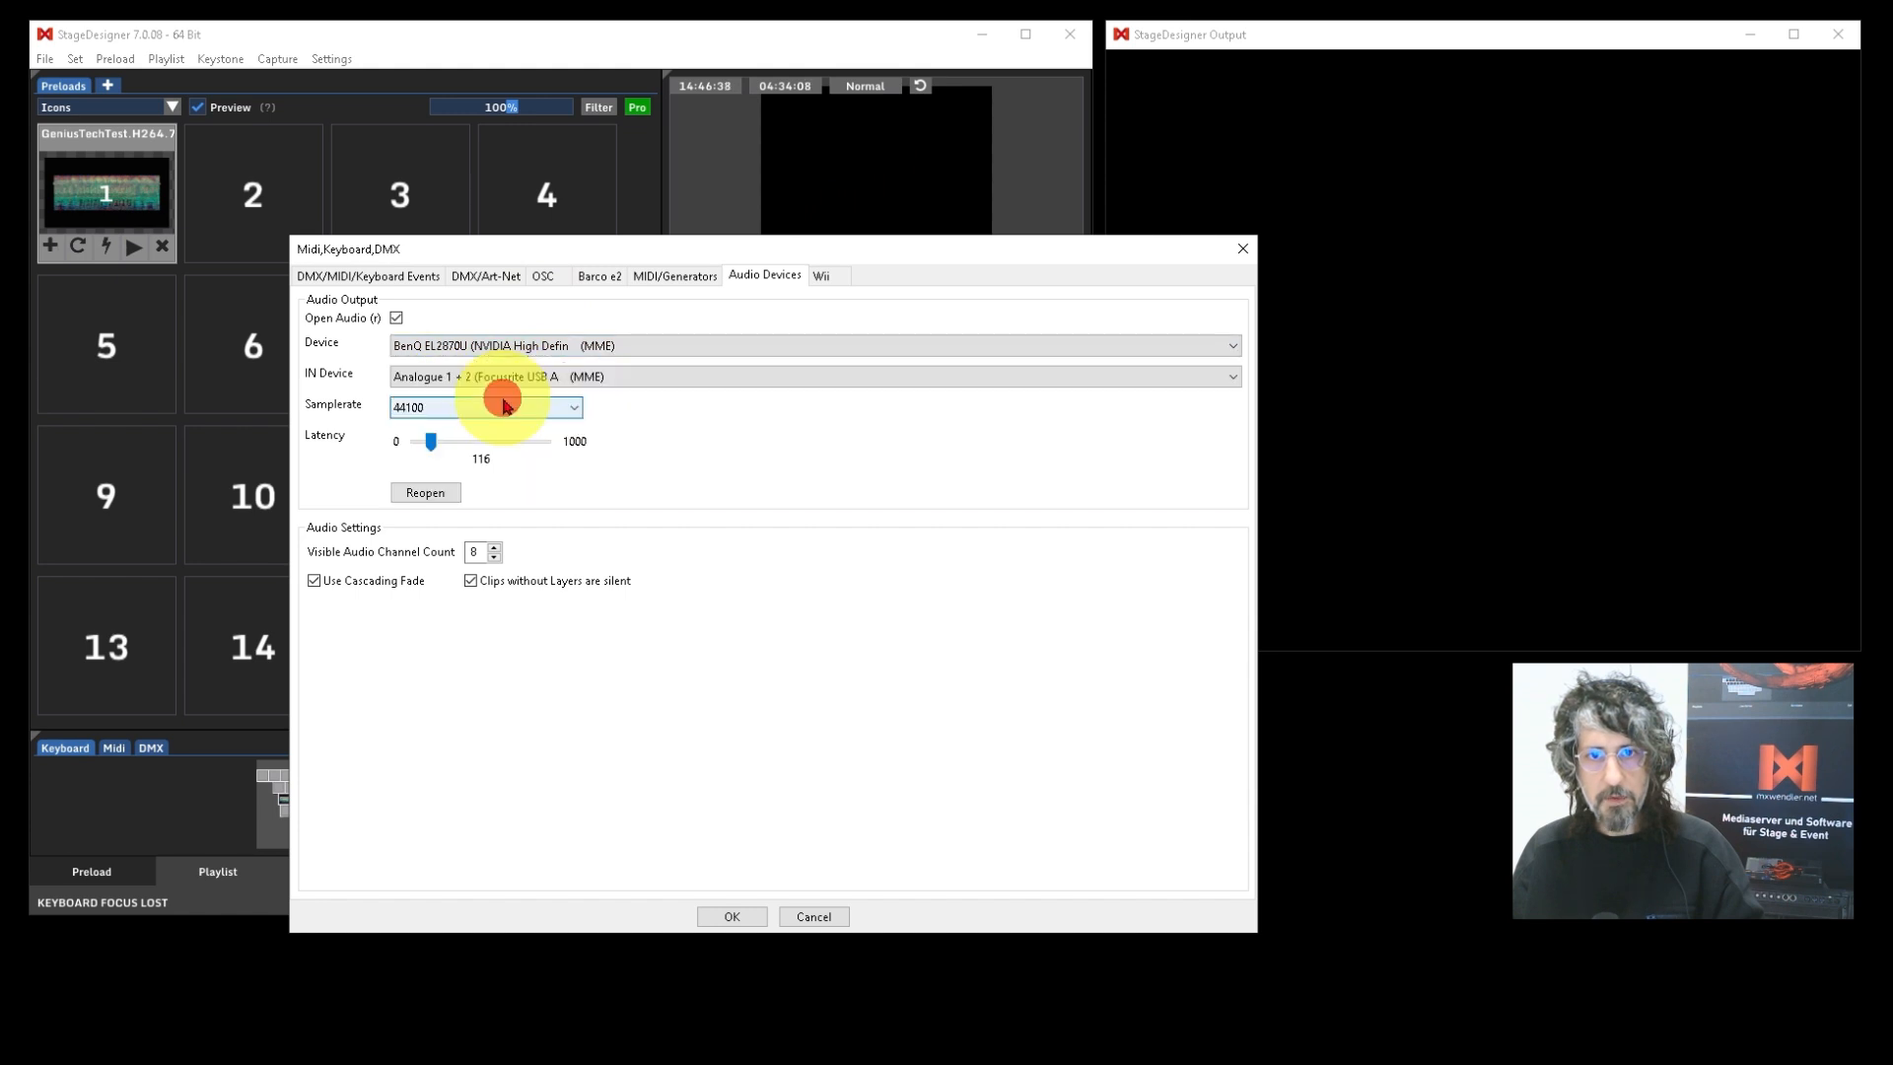
Examine the available audio input devices and the sample rate options.
left_click(584, 378)
left_click(334, 381)
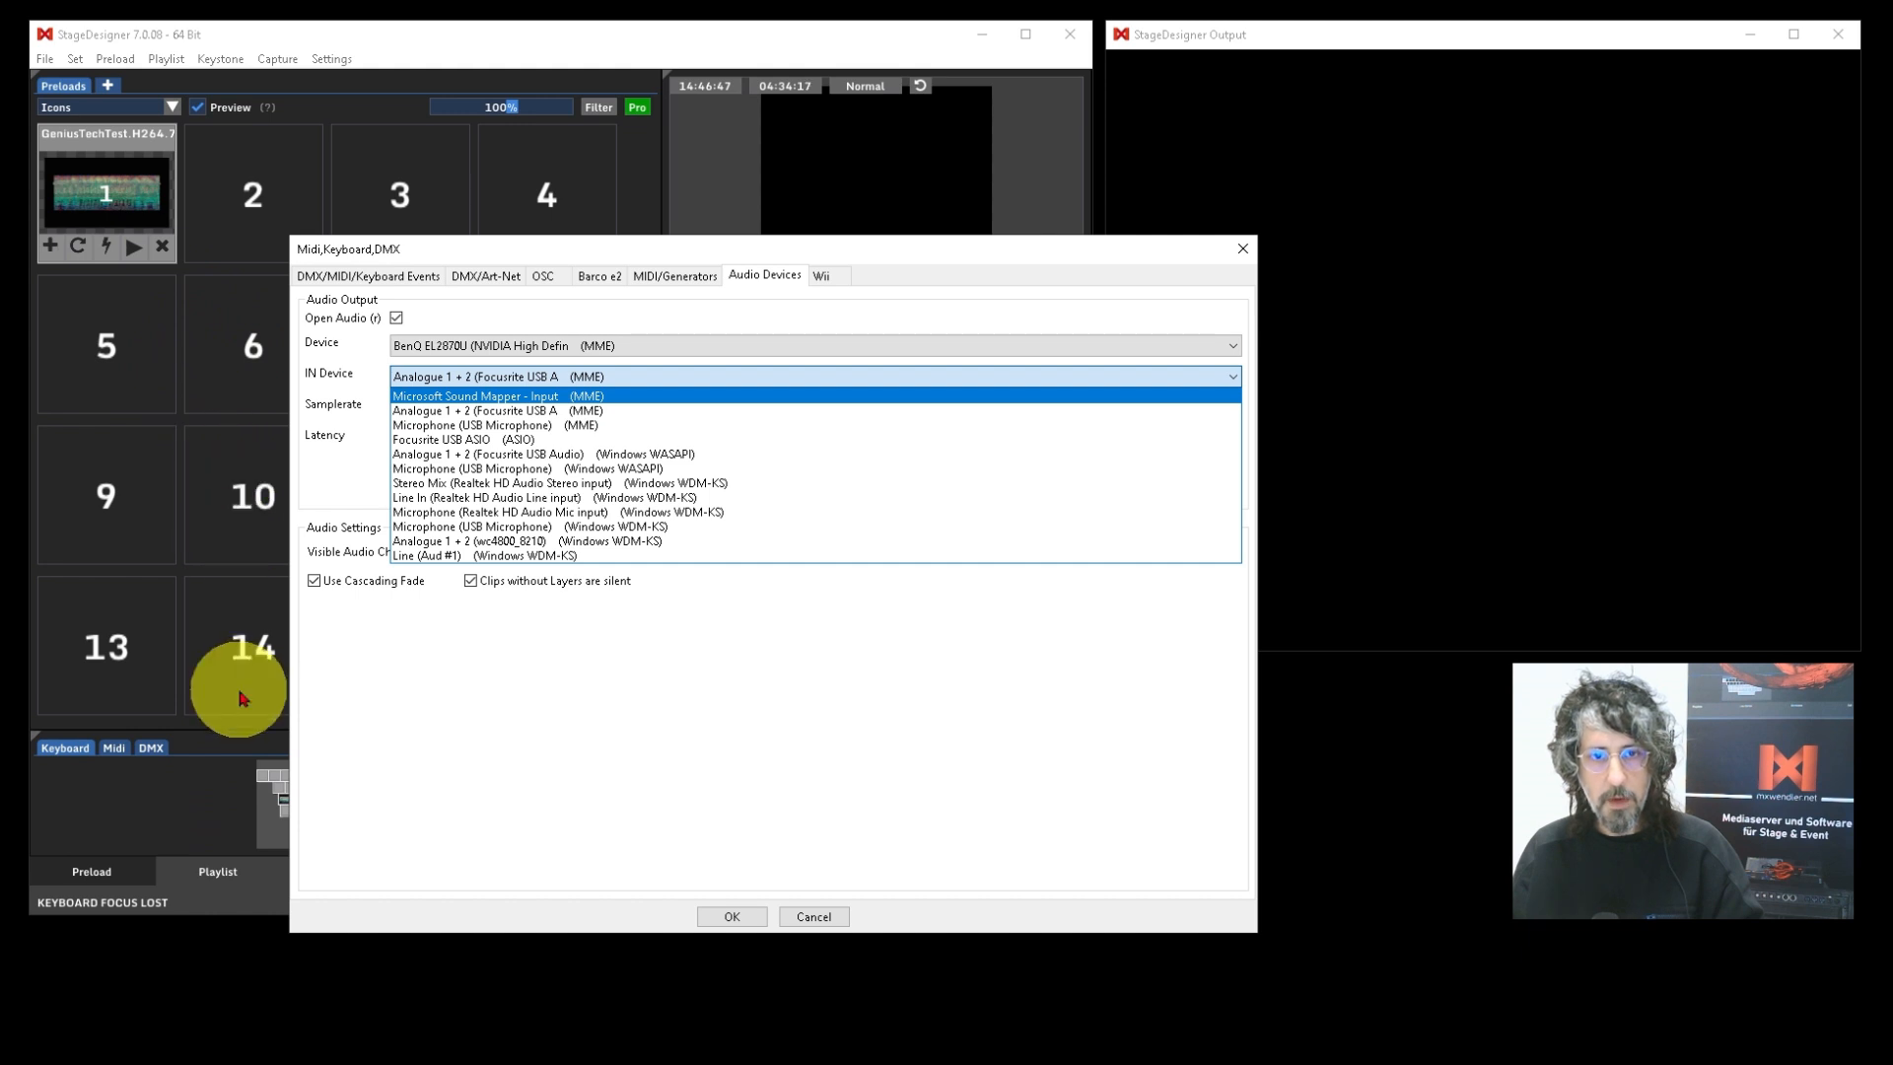
key("Down")
key("Down")
key("Down")
key("Down")
key("Down")
key("Down")
key("Down")
key("Down")
key("Down")
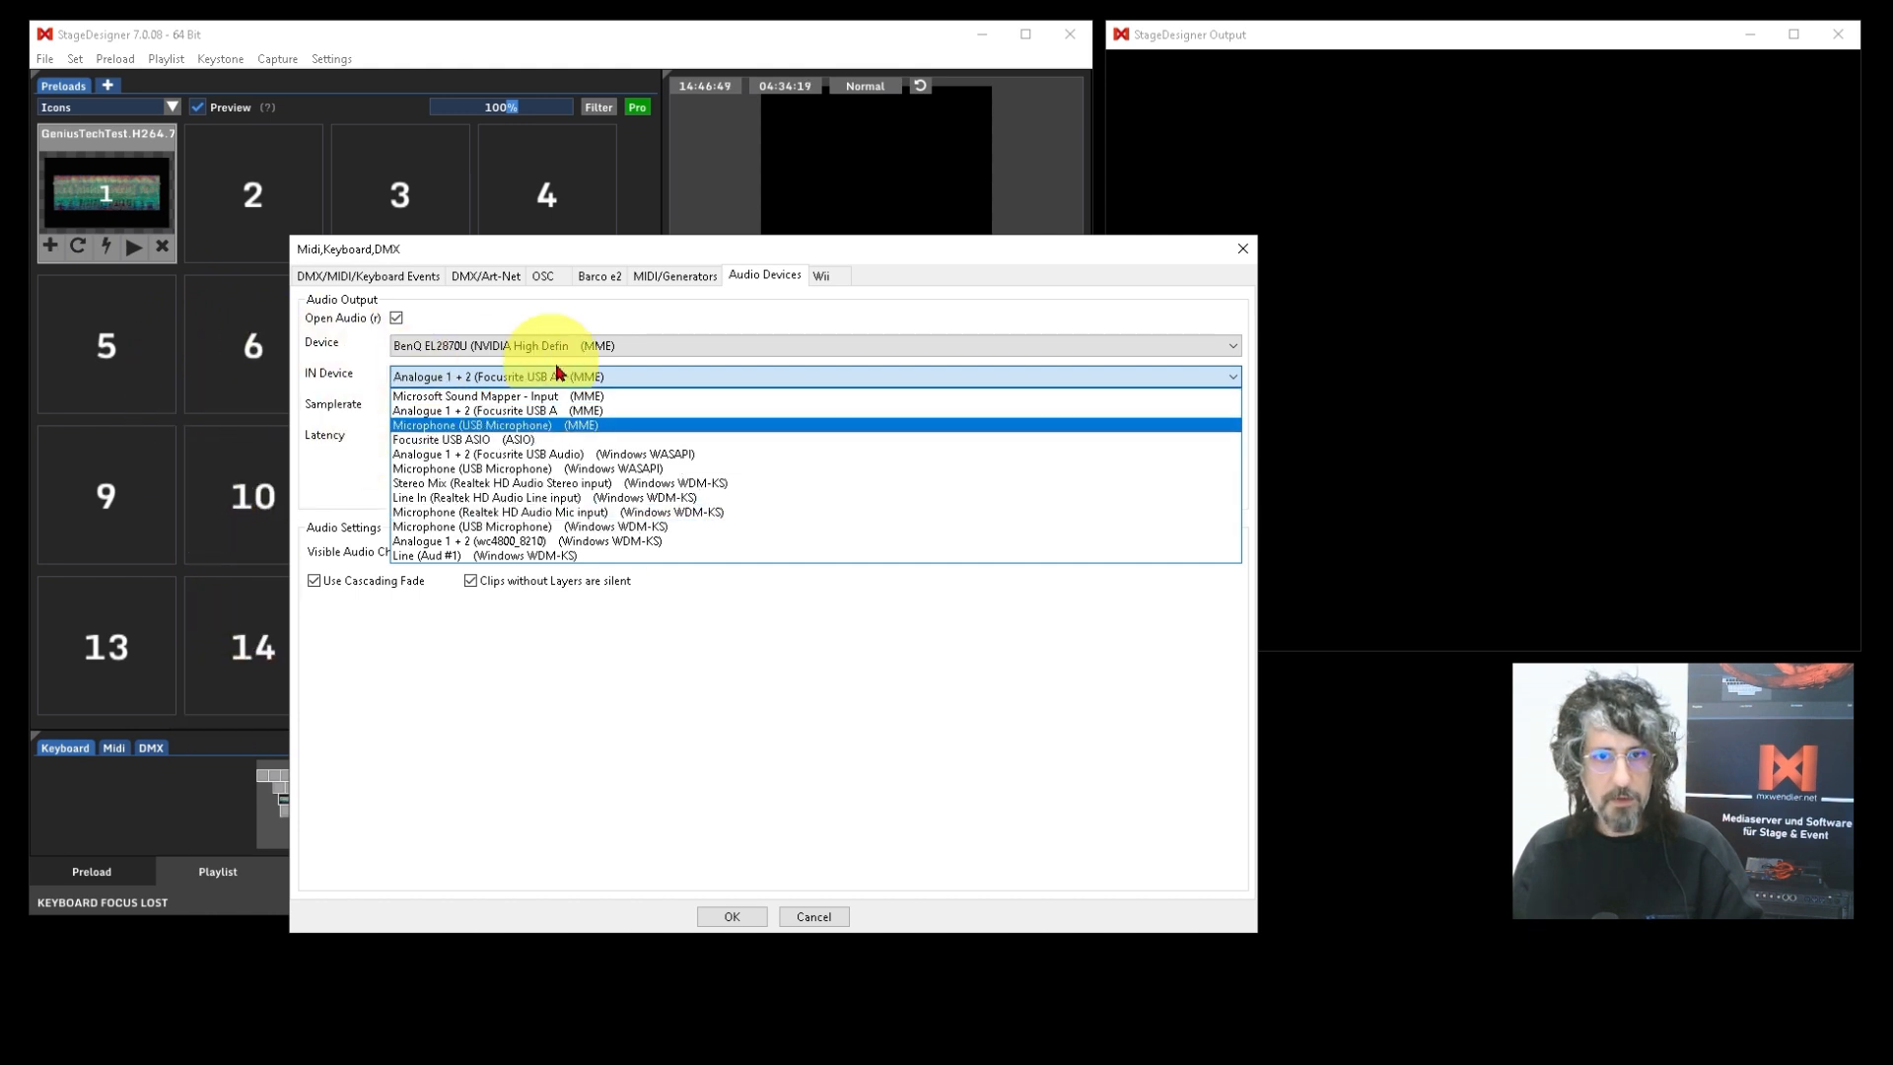
left_click(1239, 377)
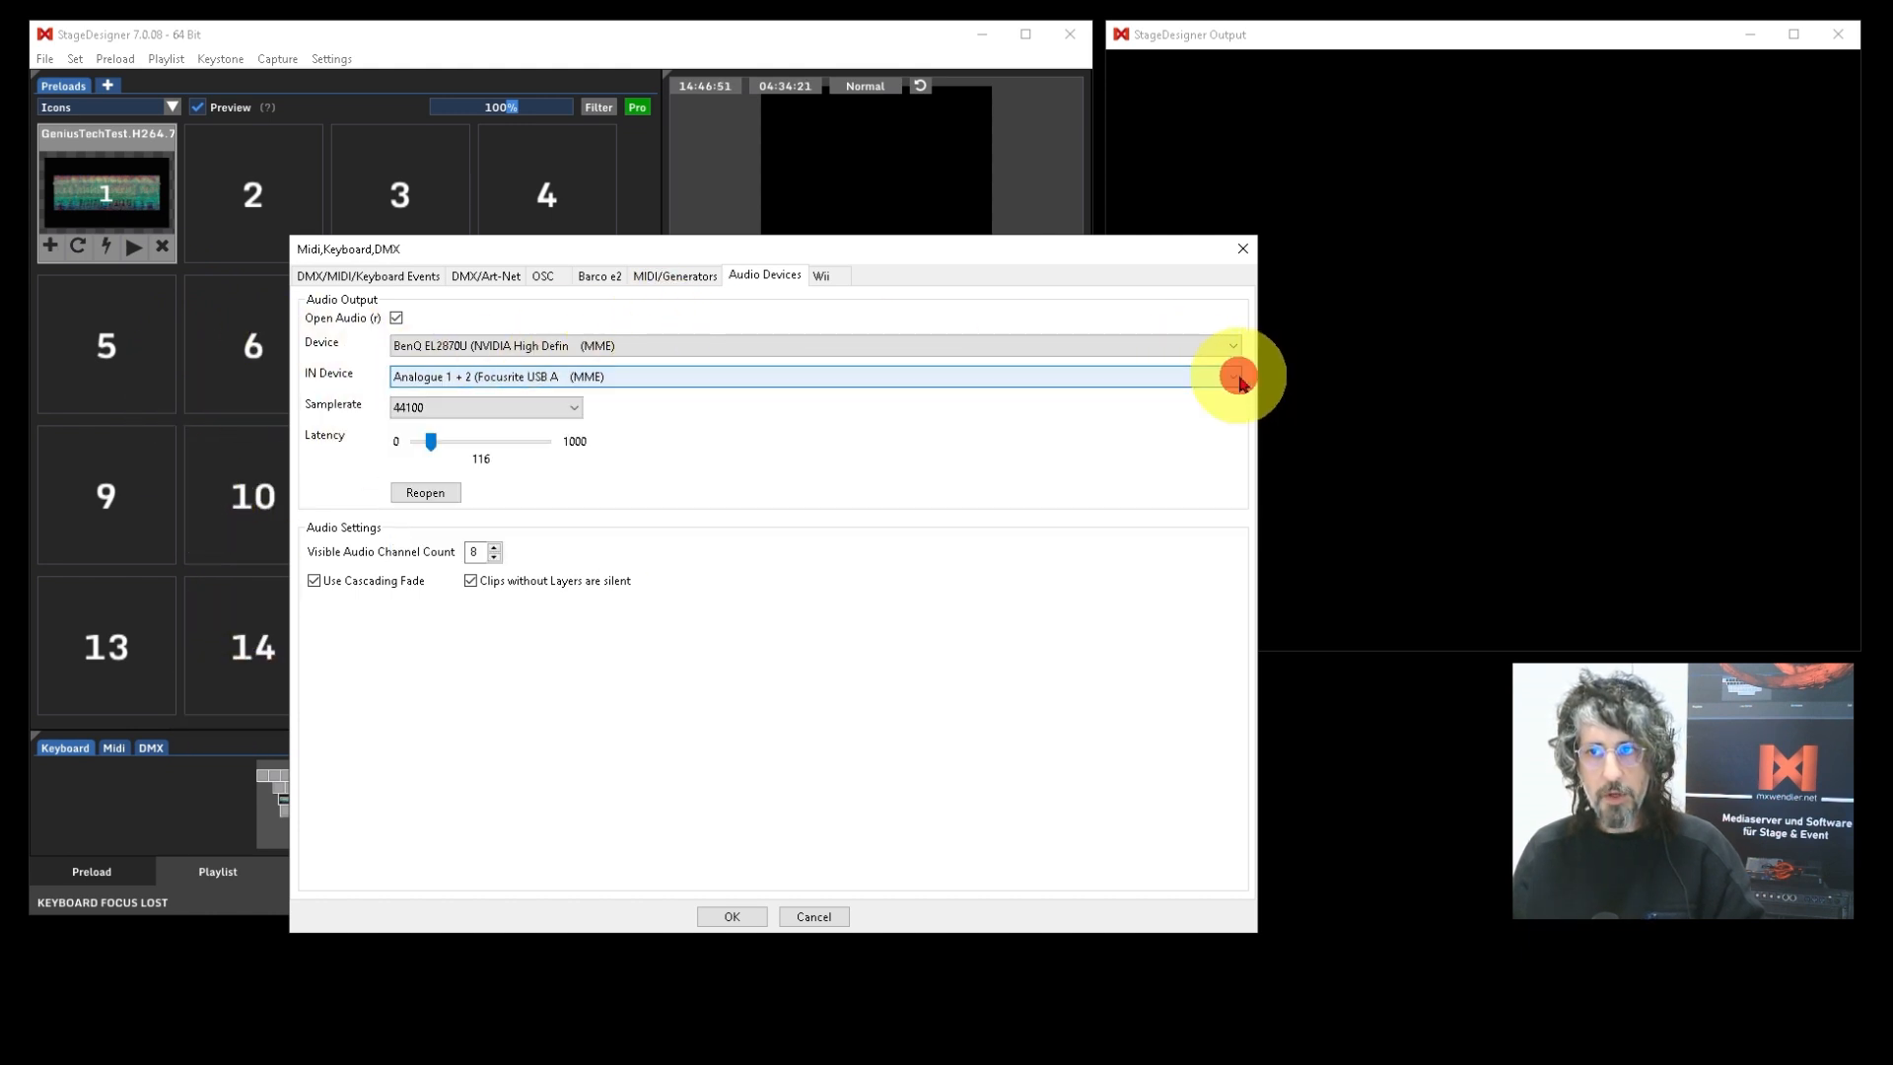
left_click(545, 379)
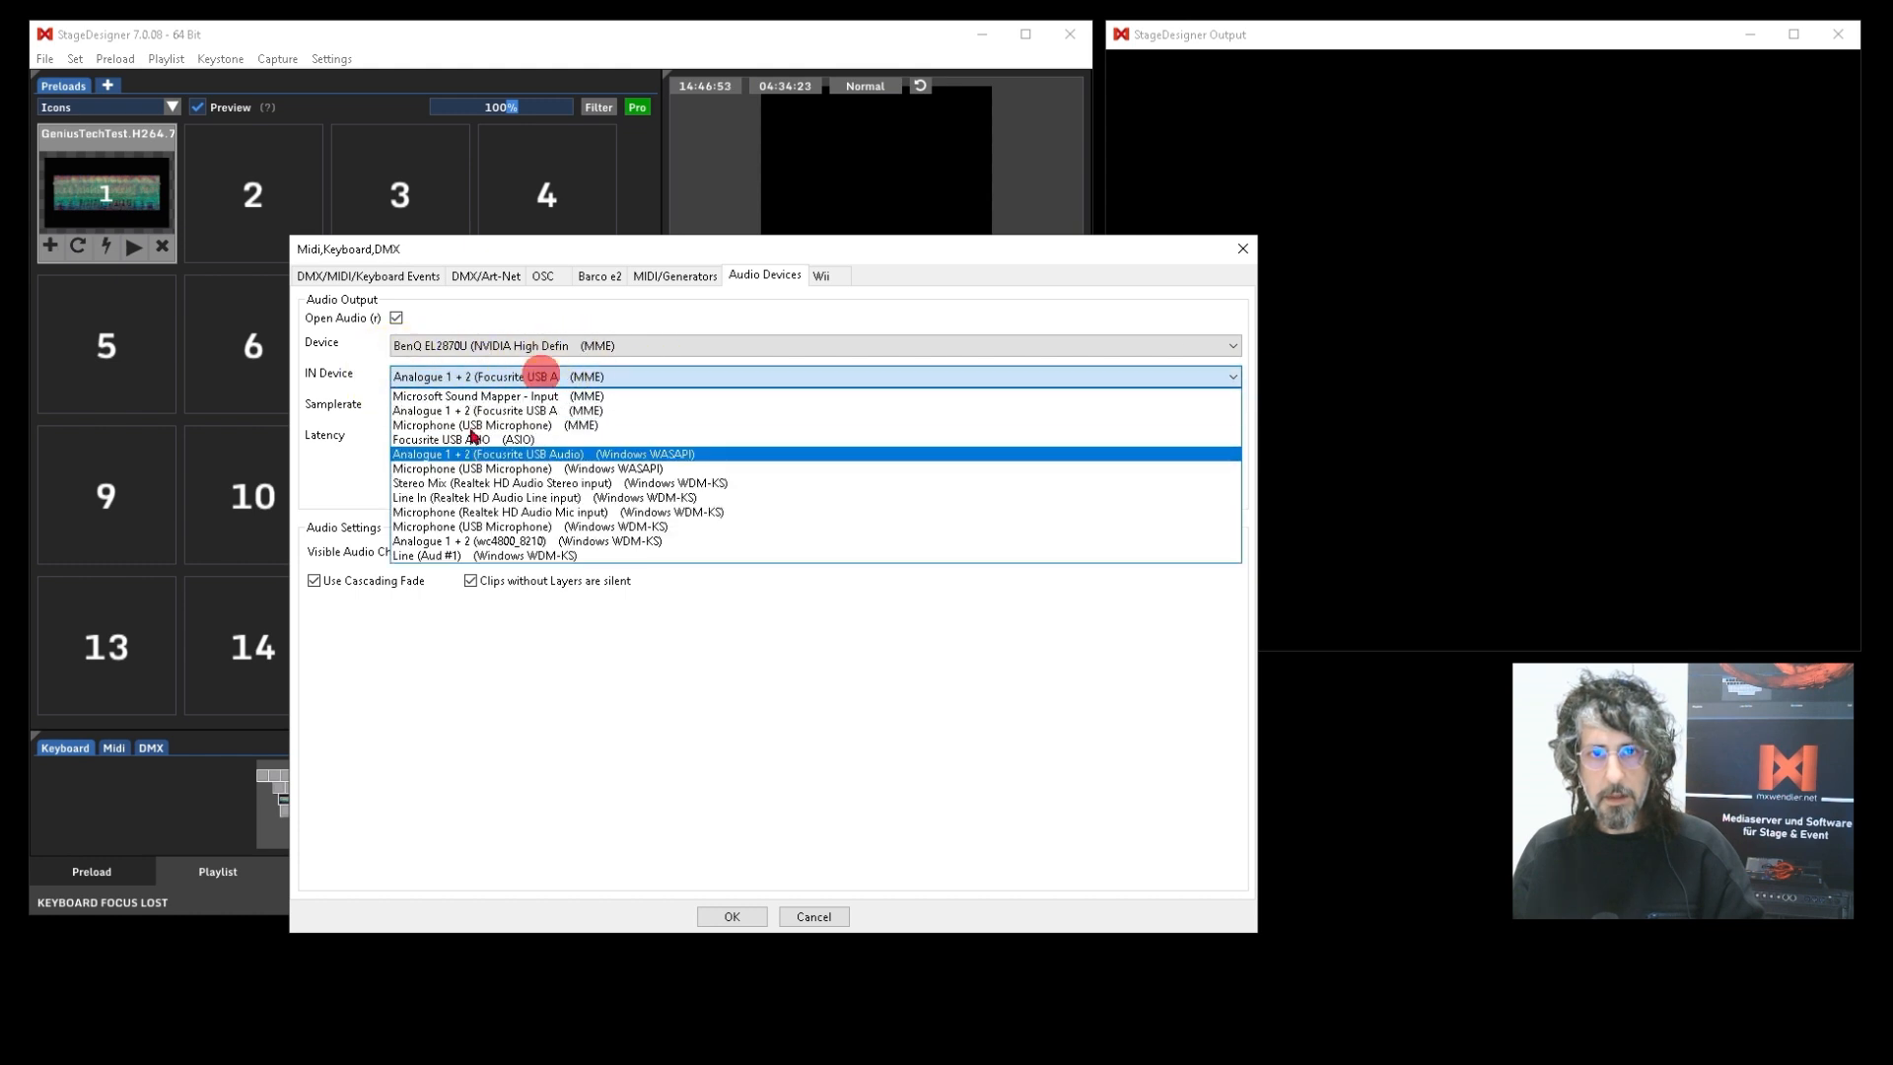
left_click(1235, 377)
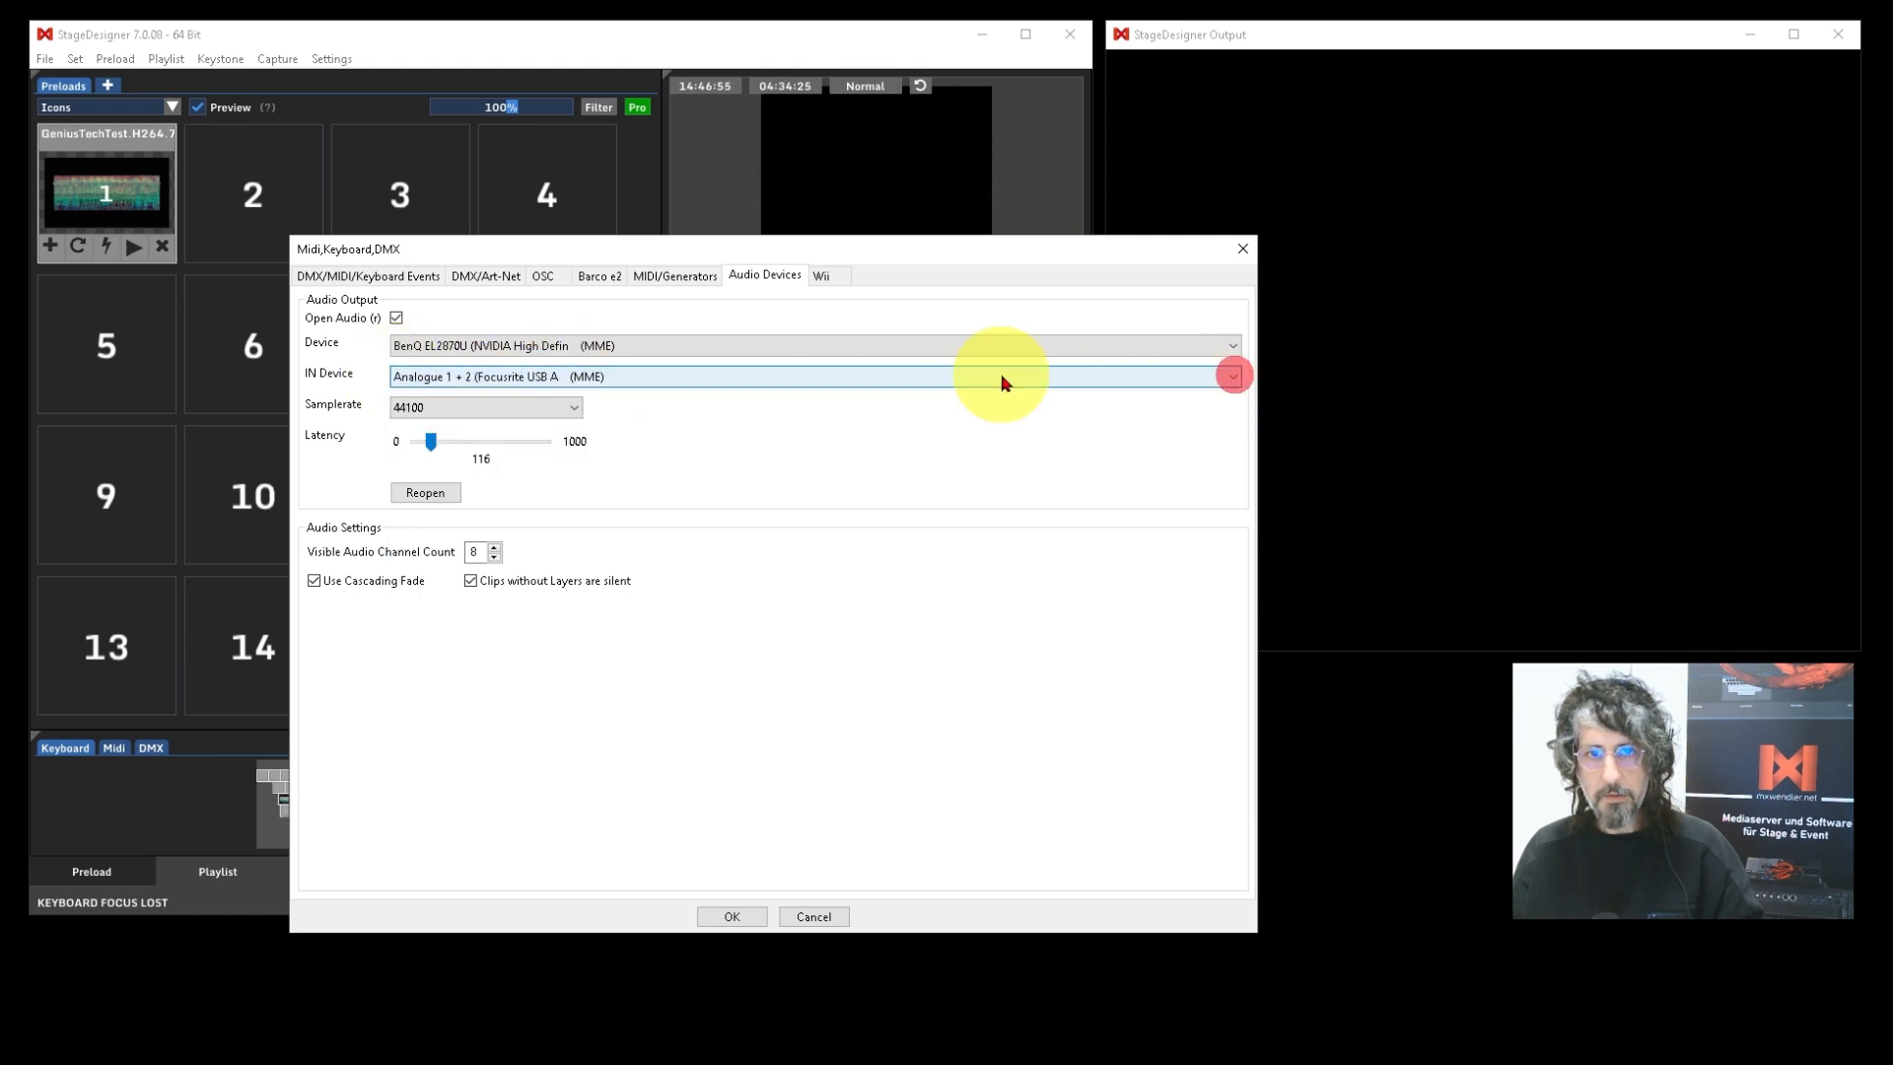
left_click(548, 407)
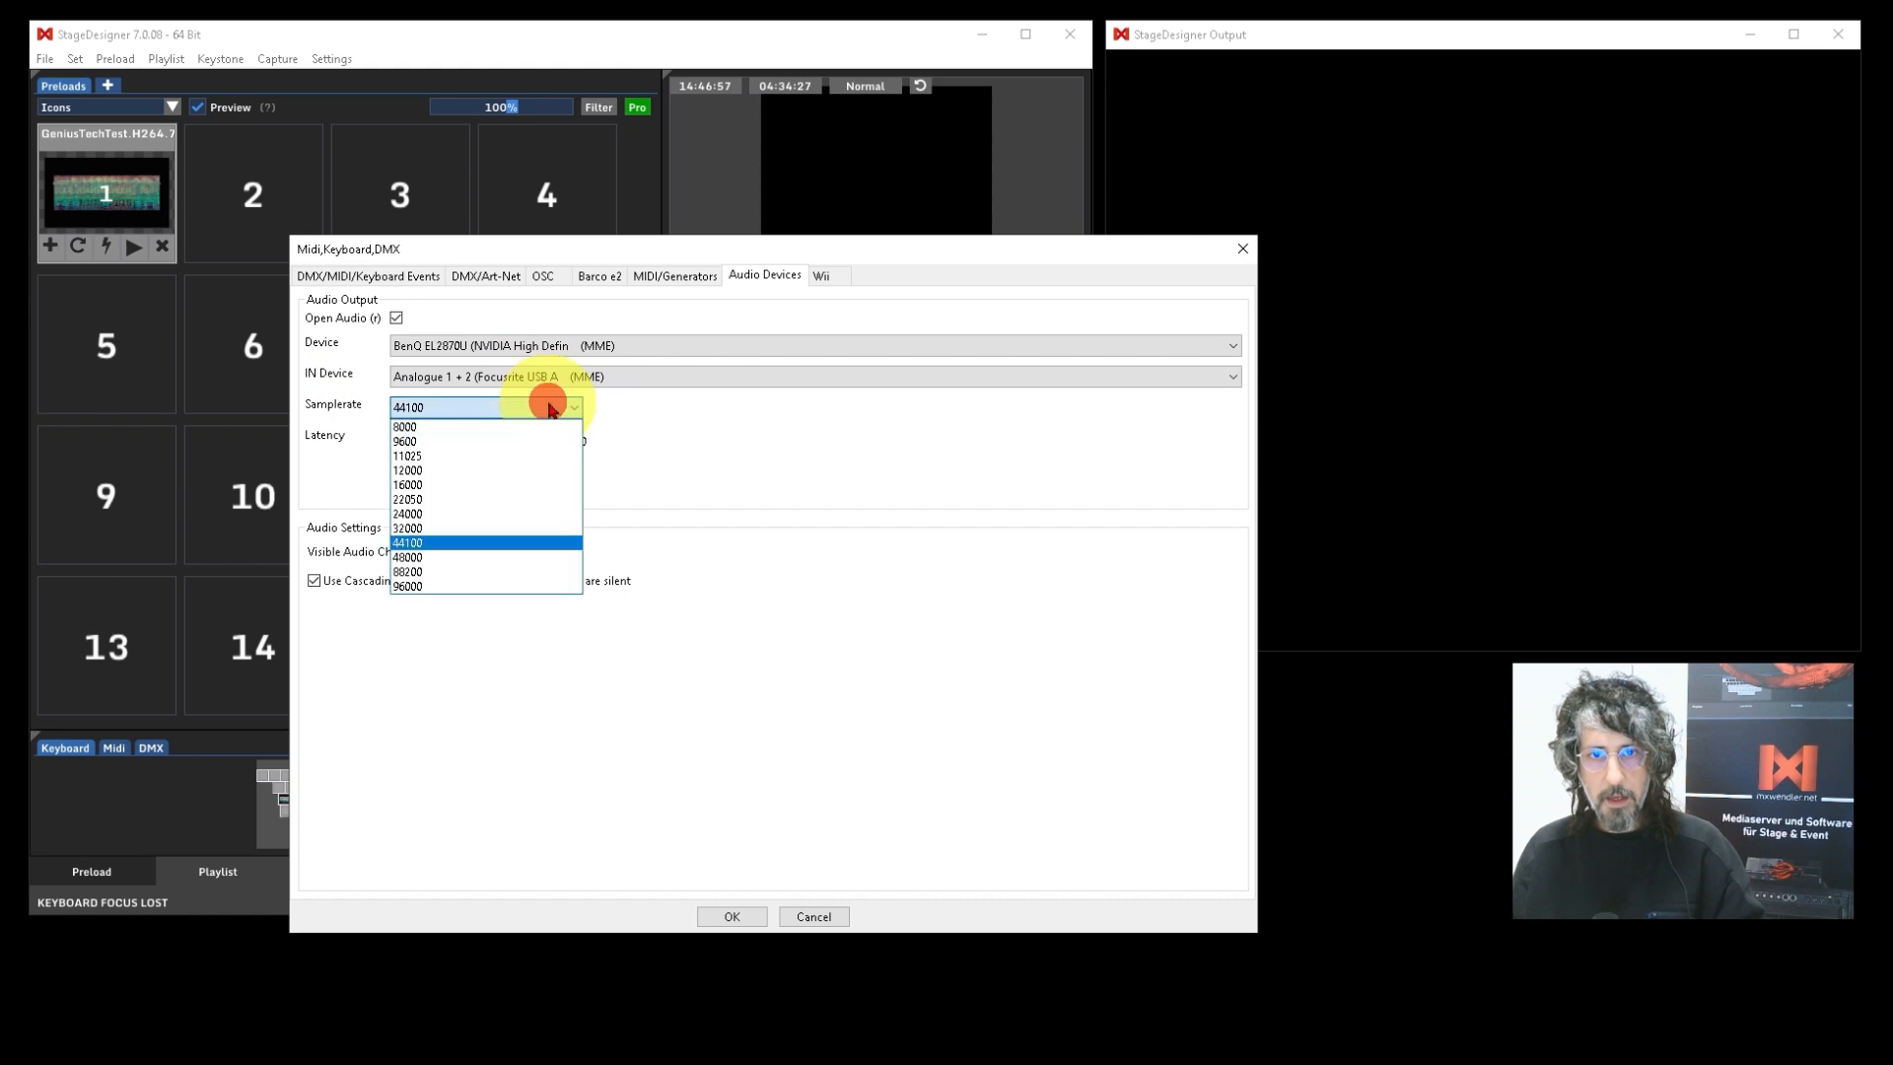
left_click(558, 406)
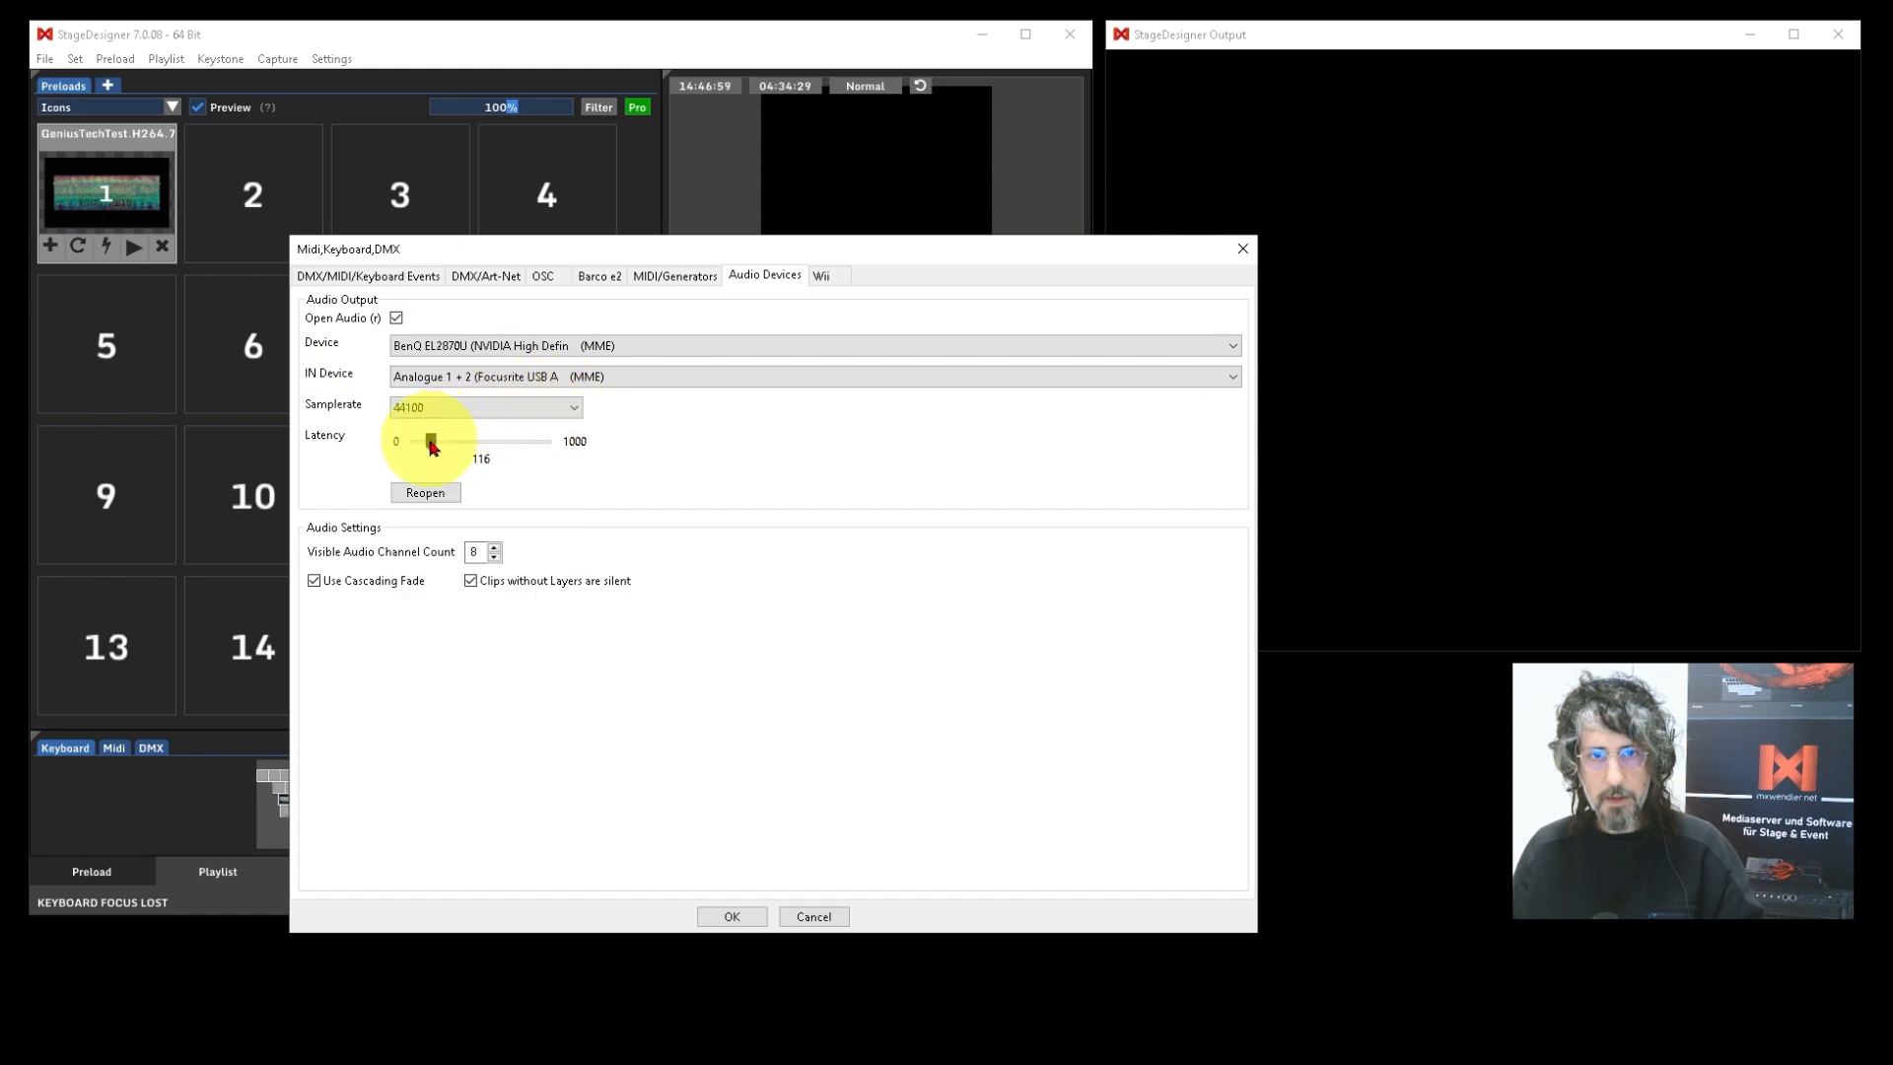
Reopen the audio device with the chosen settings and accept the configuration.
left_click(437, 496)
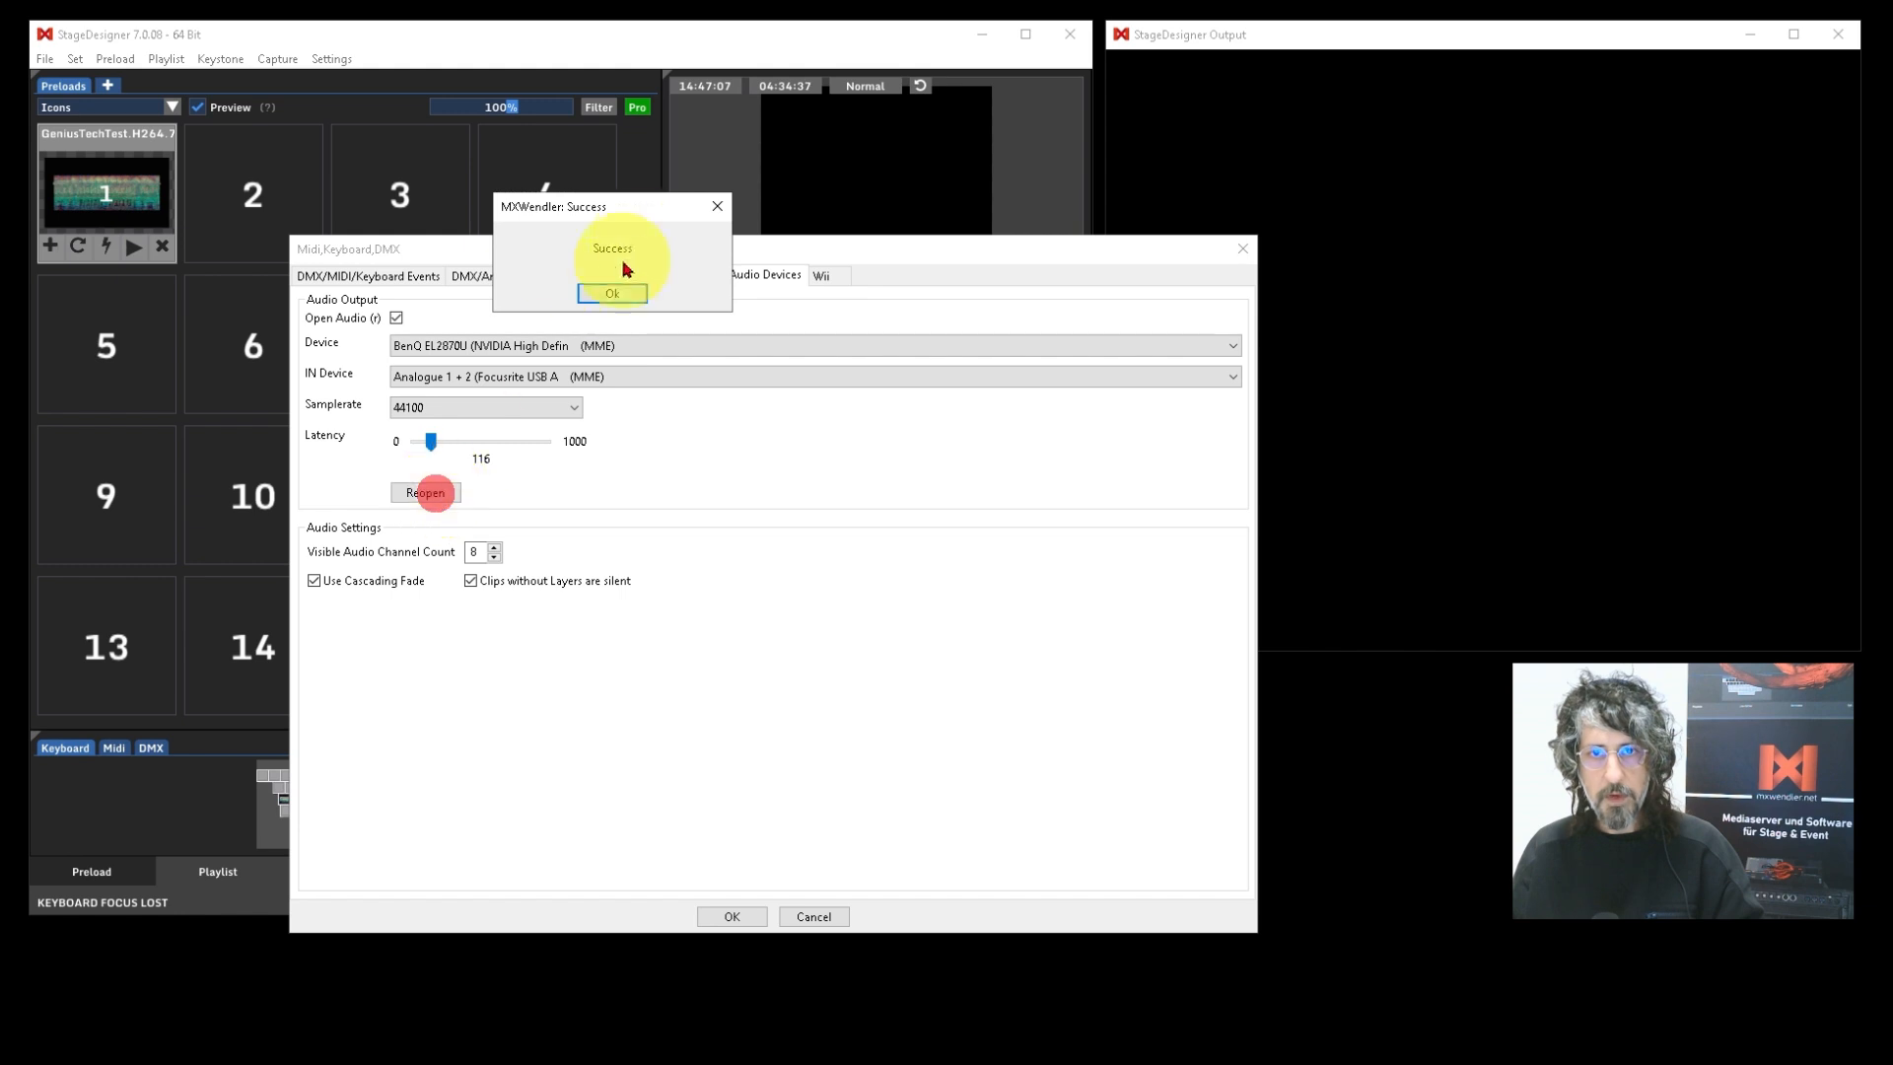
left_click(615, 292)
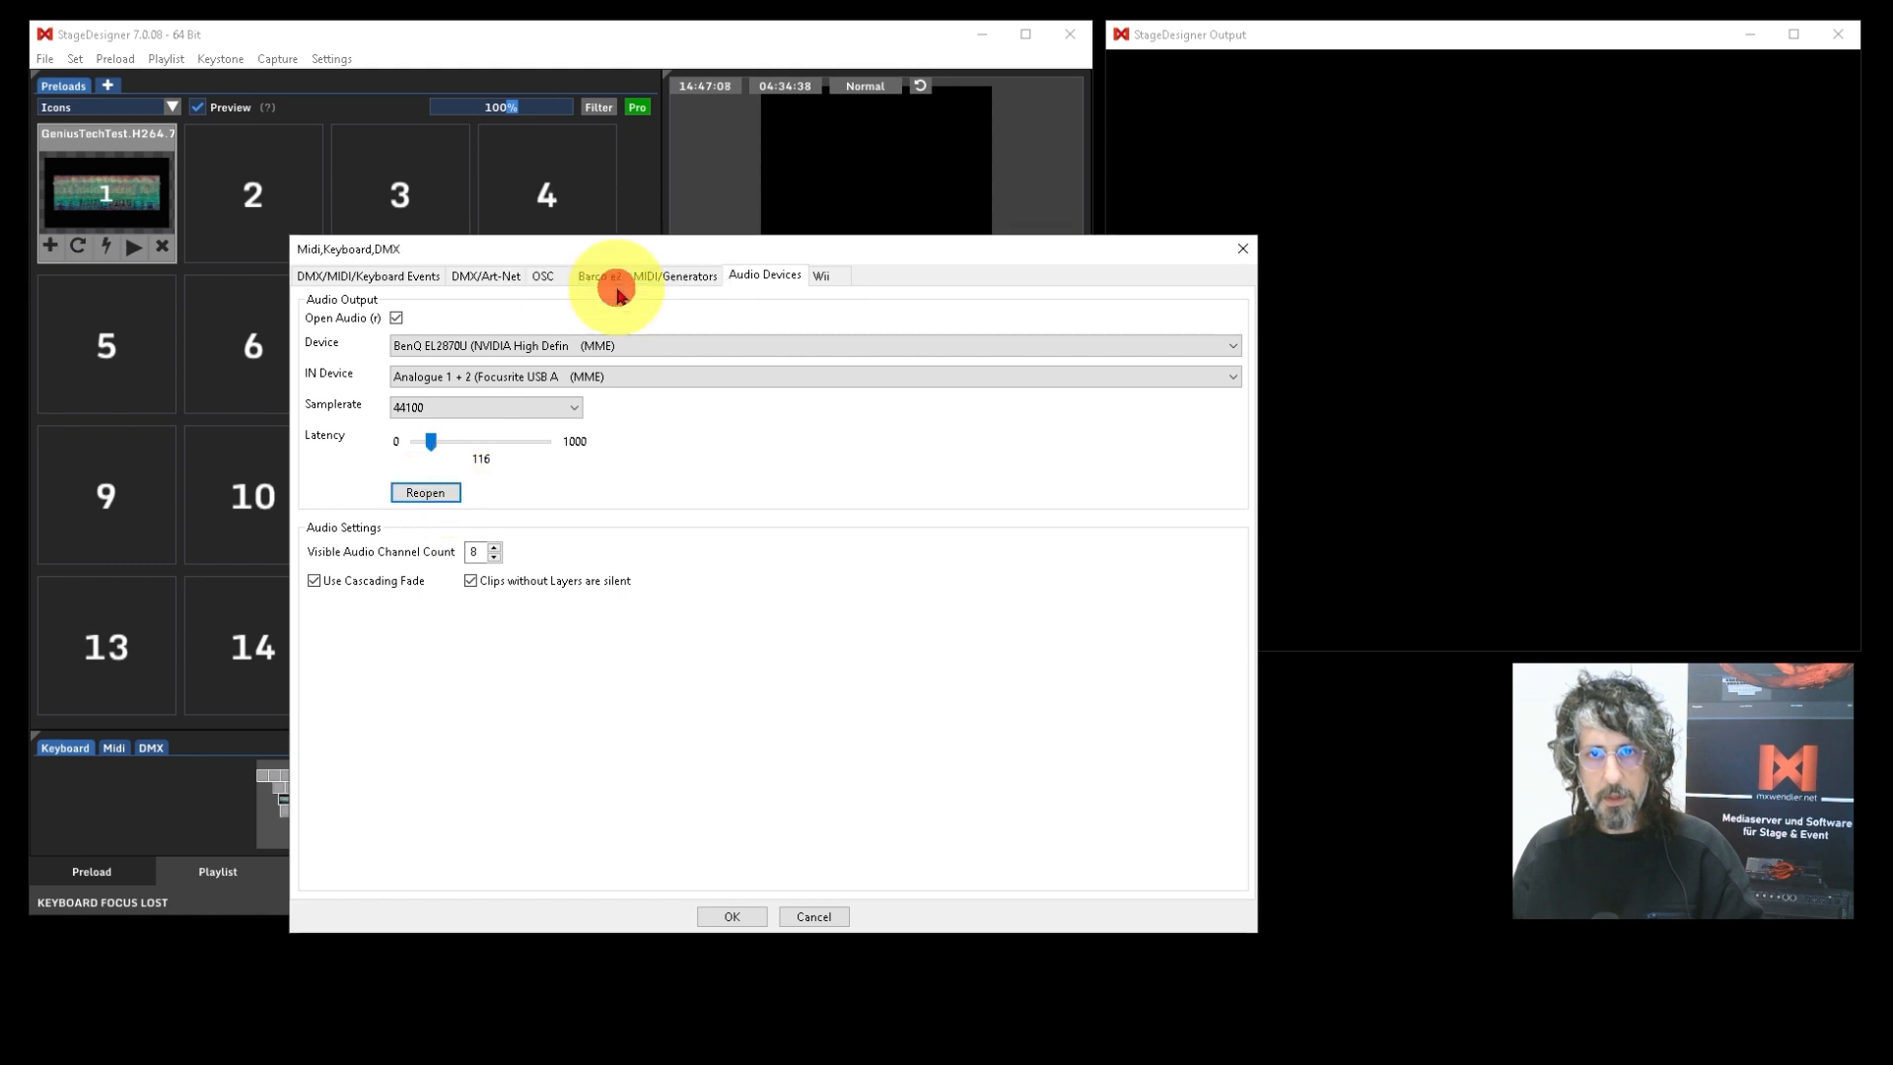
left_click(750, 917)
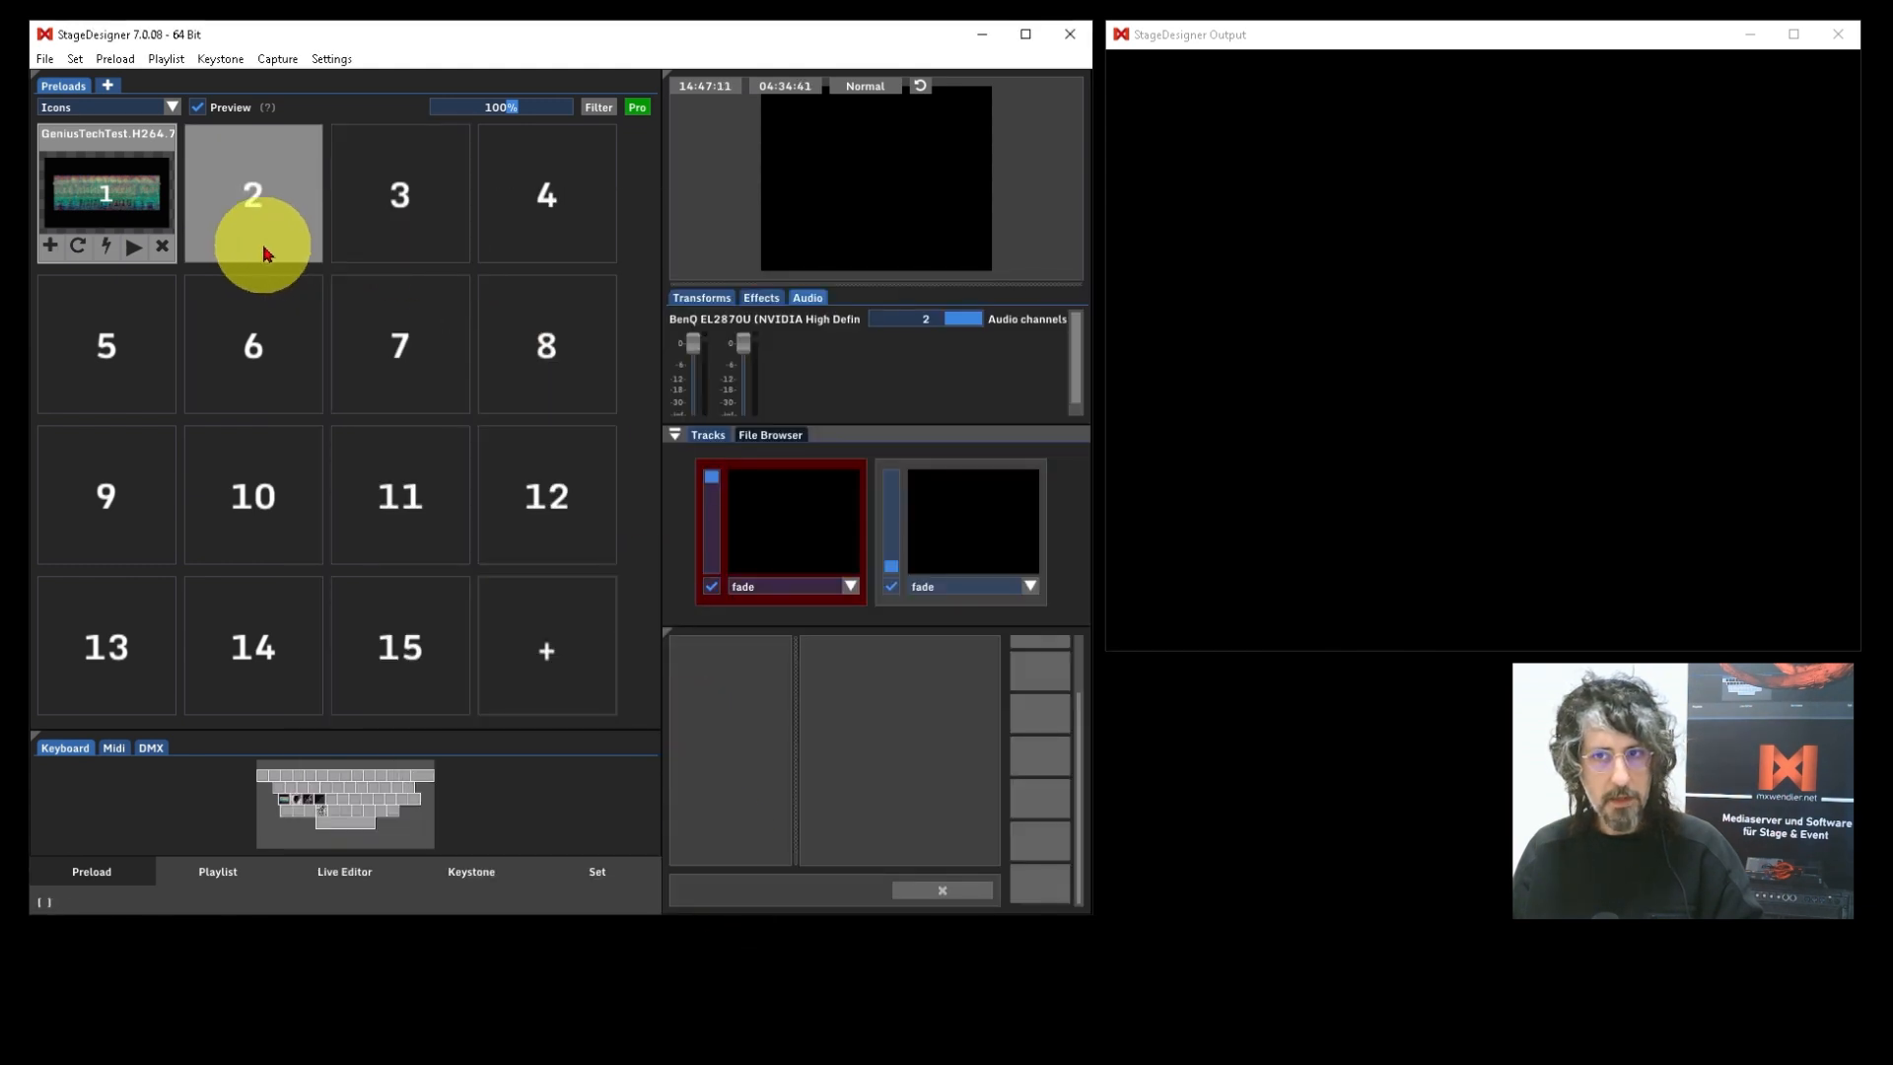
Play the clip in preload 1 and show the master audio output faders.
left_click(129, 246)
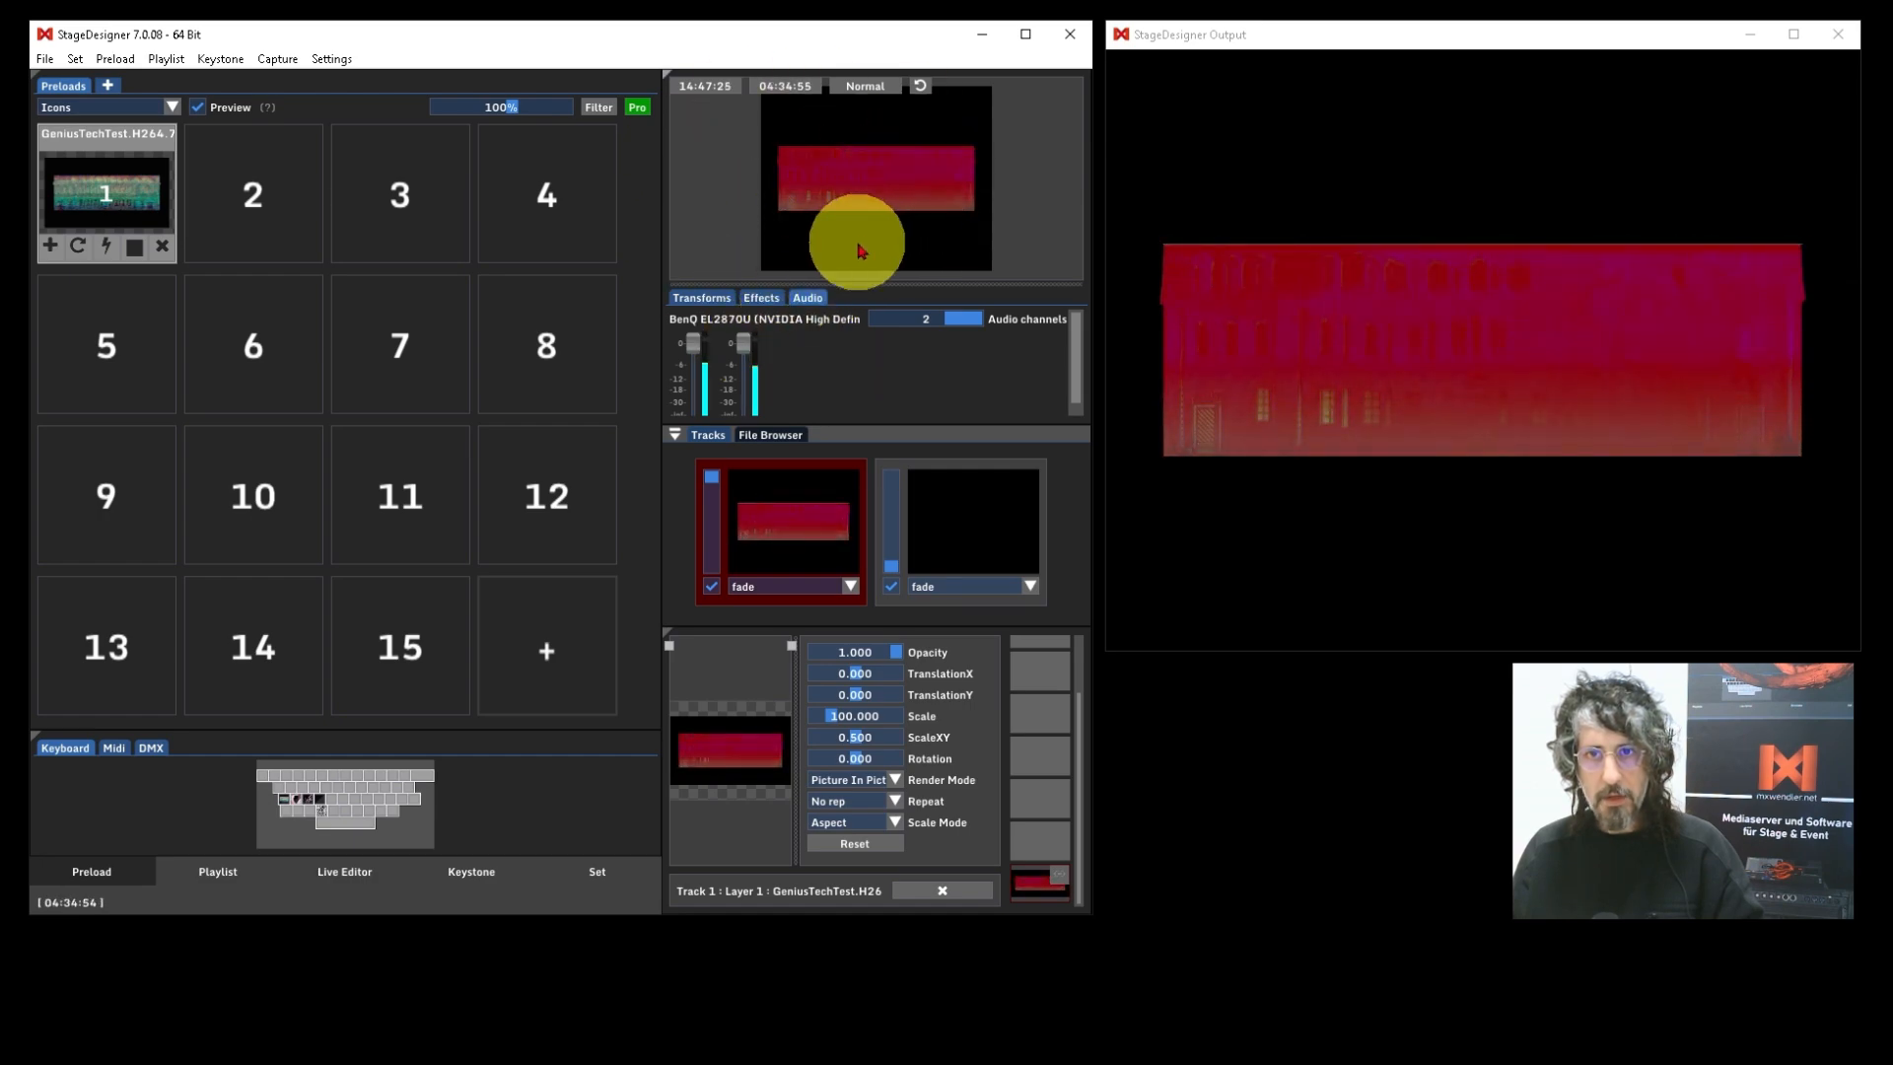
left_click(764, 298)
left_click(804, 297)
mouse_move(741, 338)
left_mouse_down()
mouse_move(744, 382)
mouse_move(747, 344)
left_mouse_up()
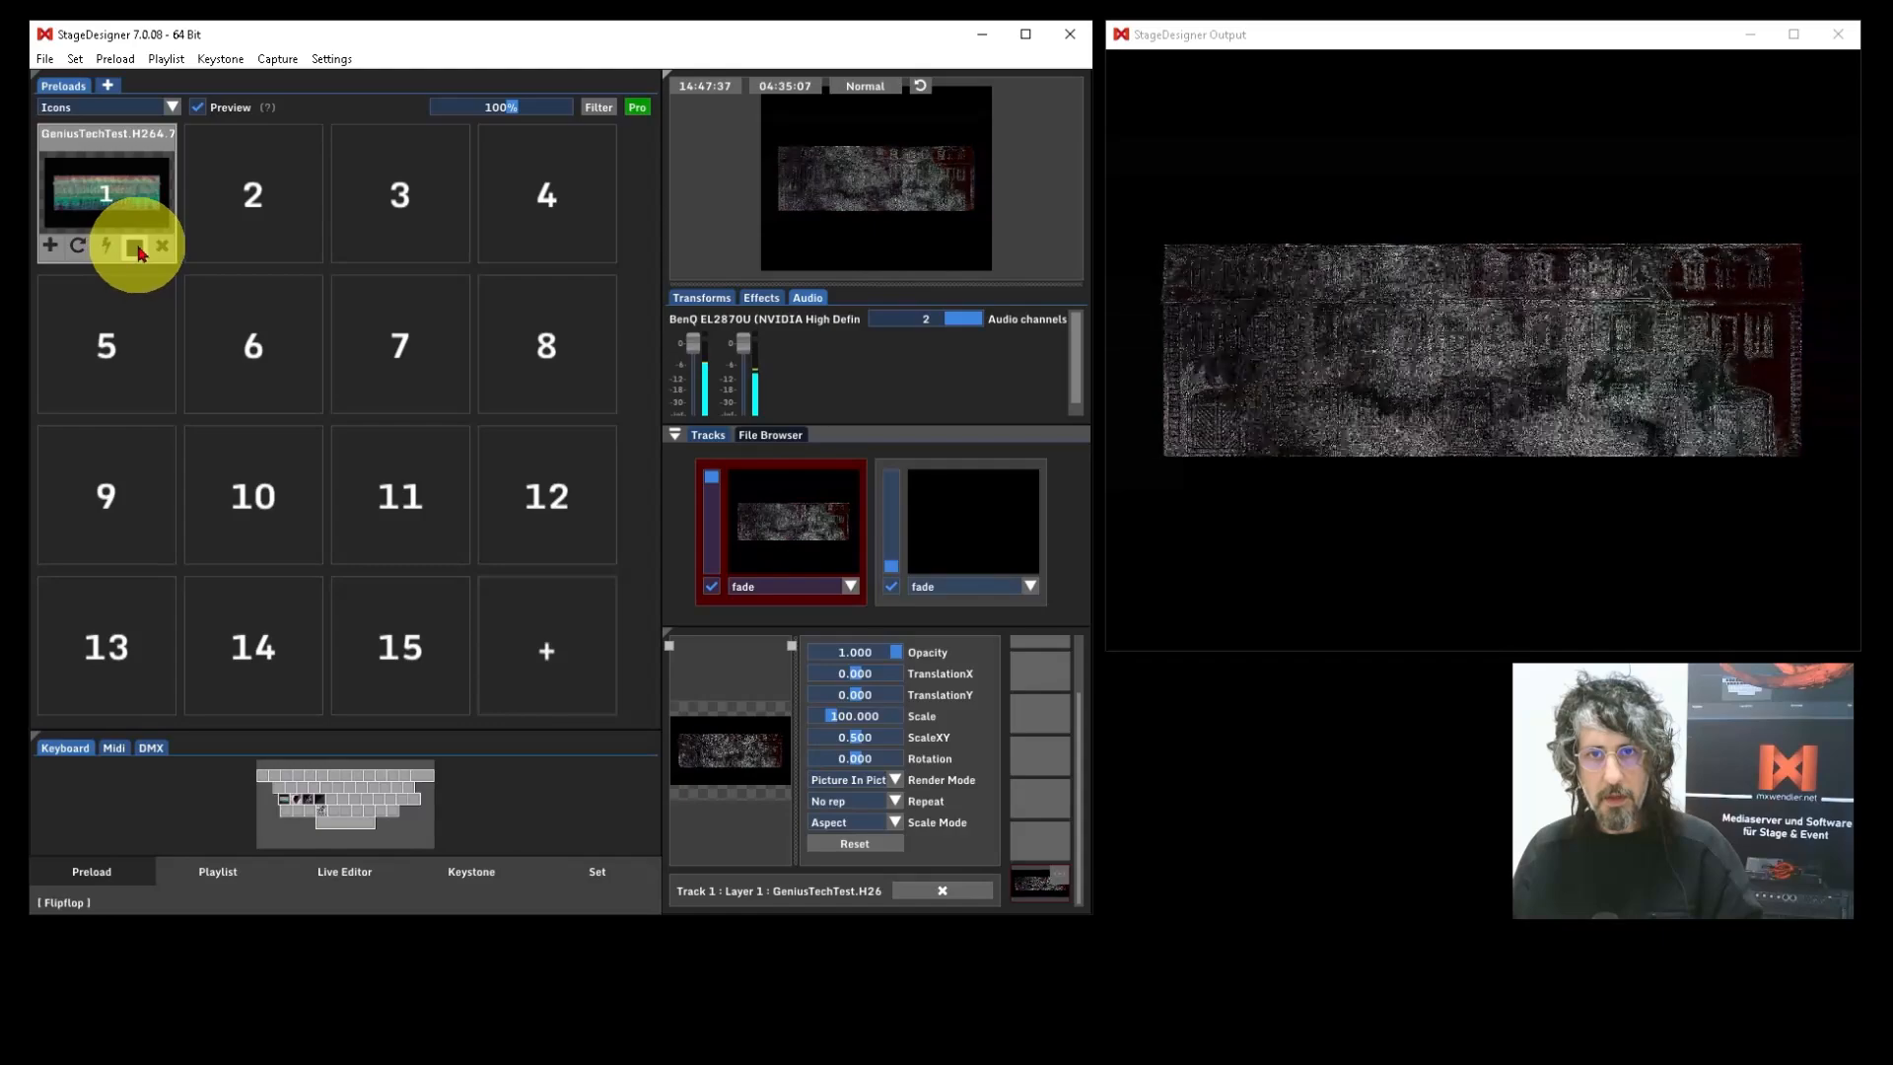
Route preload 1's first clip audio channel to output Channel 1 and its second to Channel 2.
double_click(112, 195)
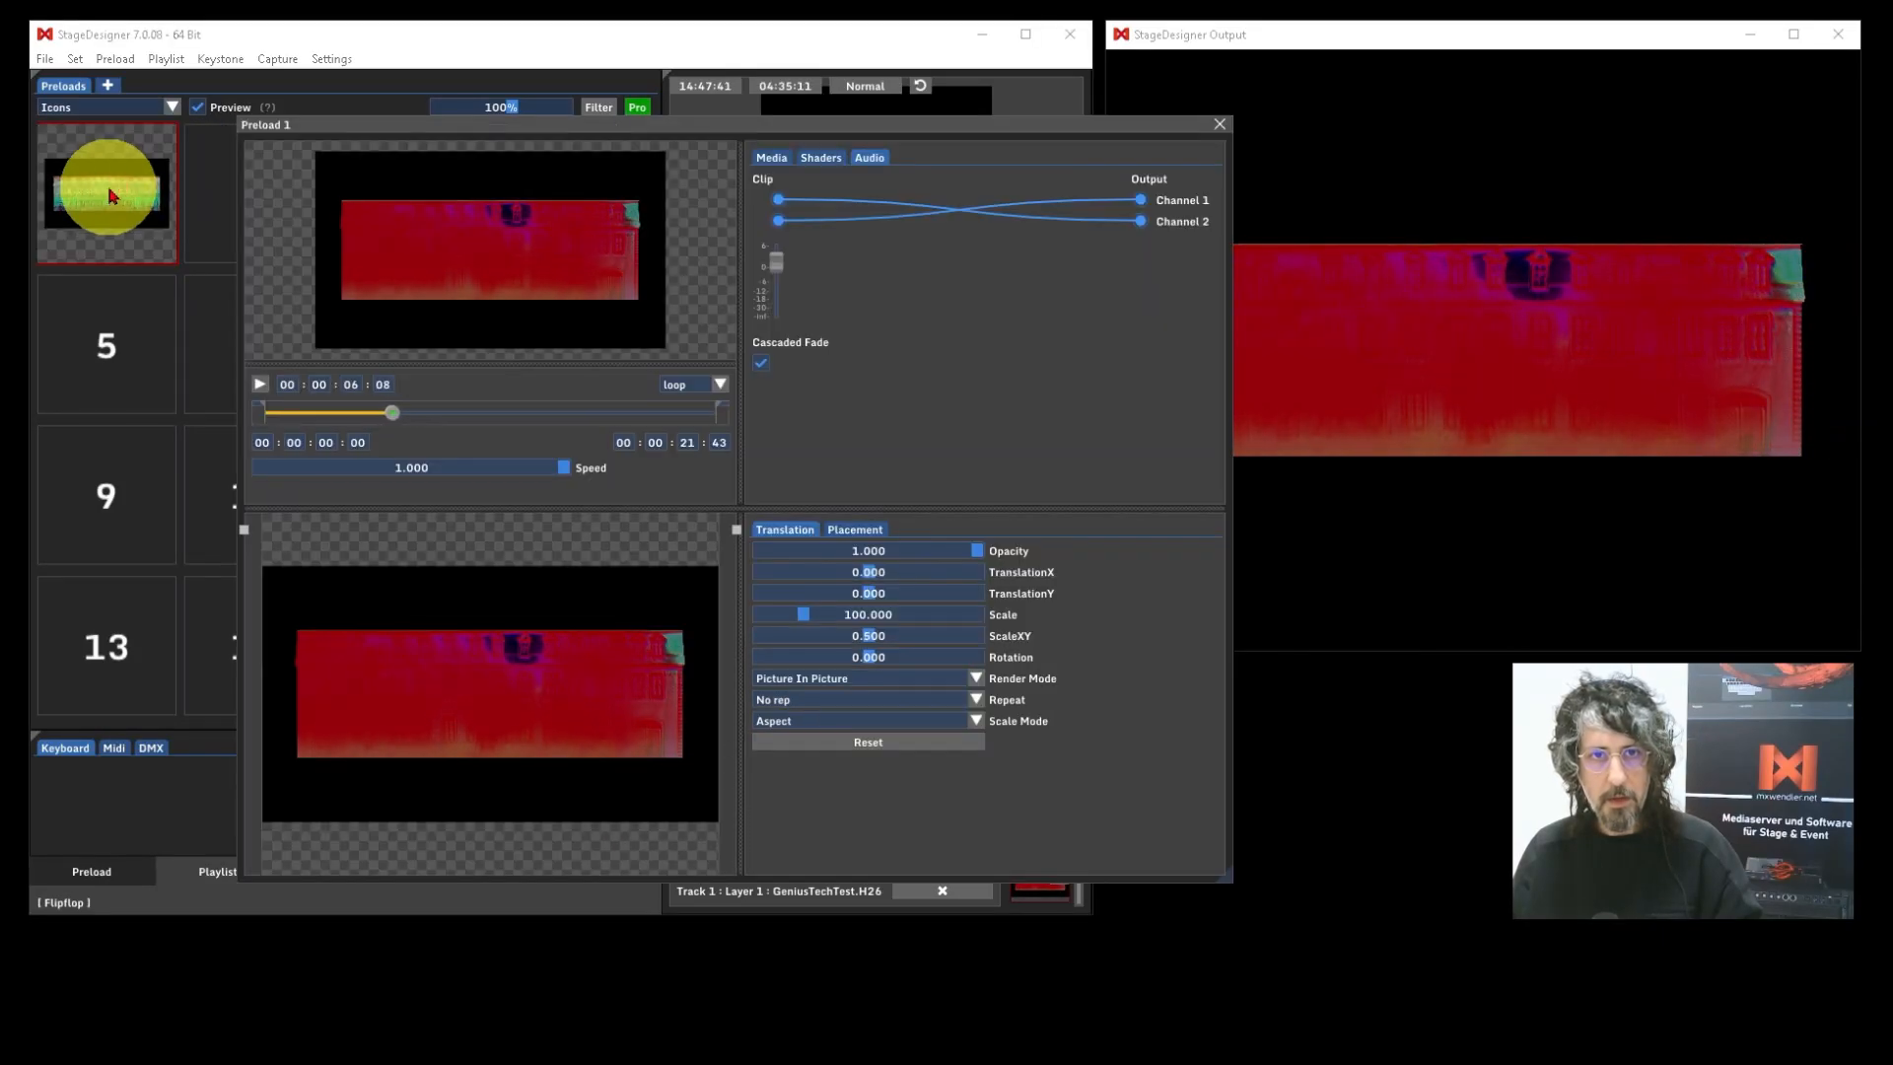
left_click(836, 158)
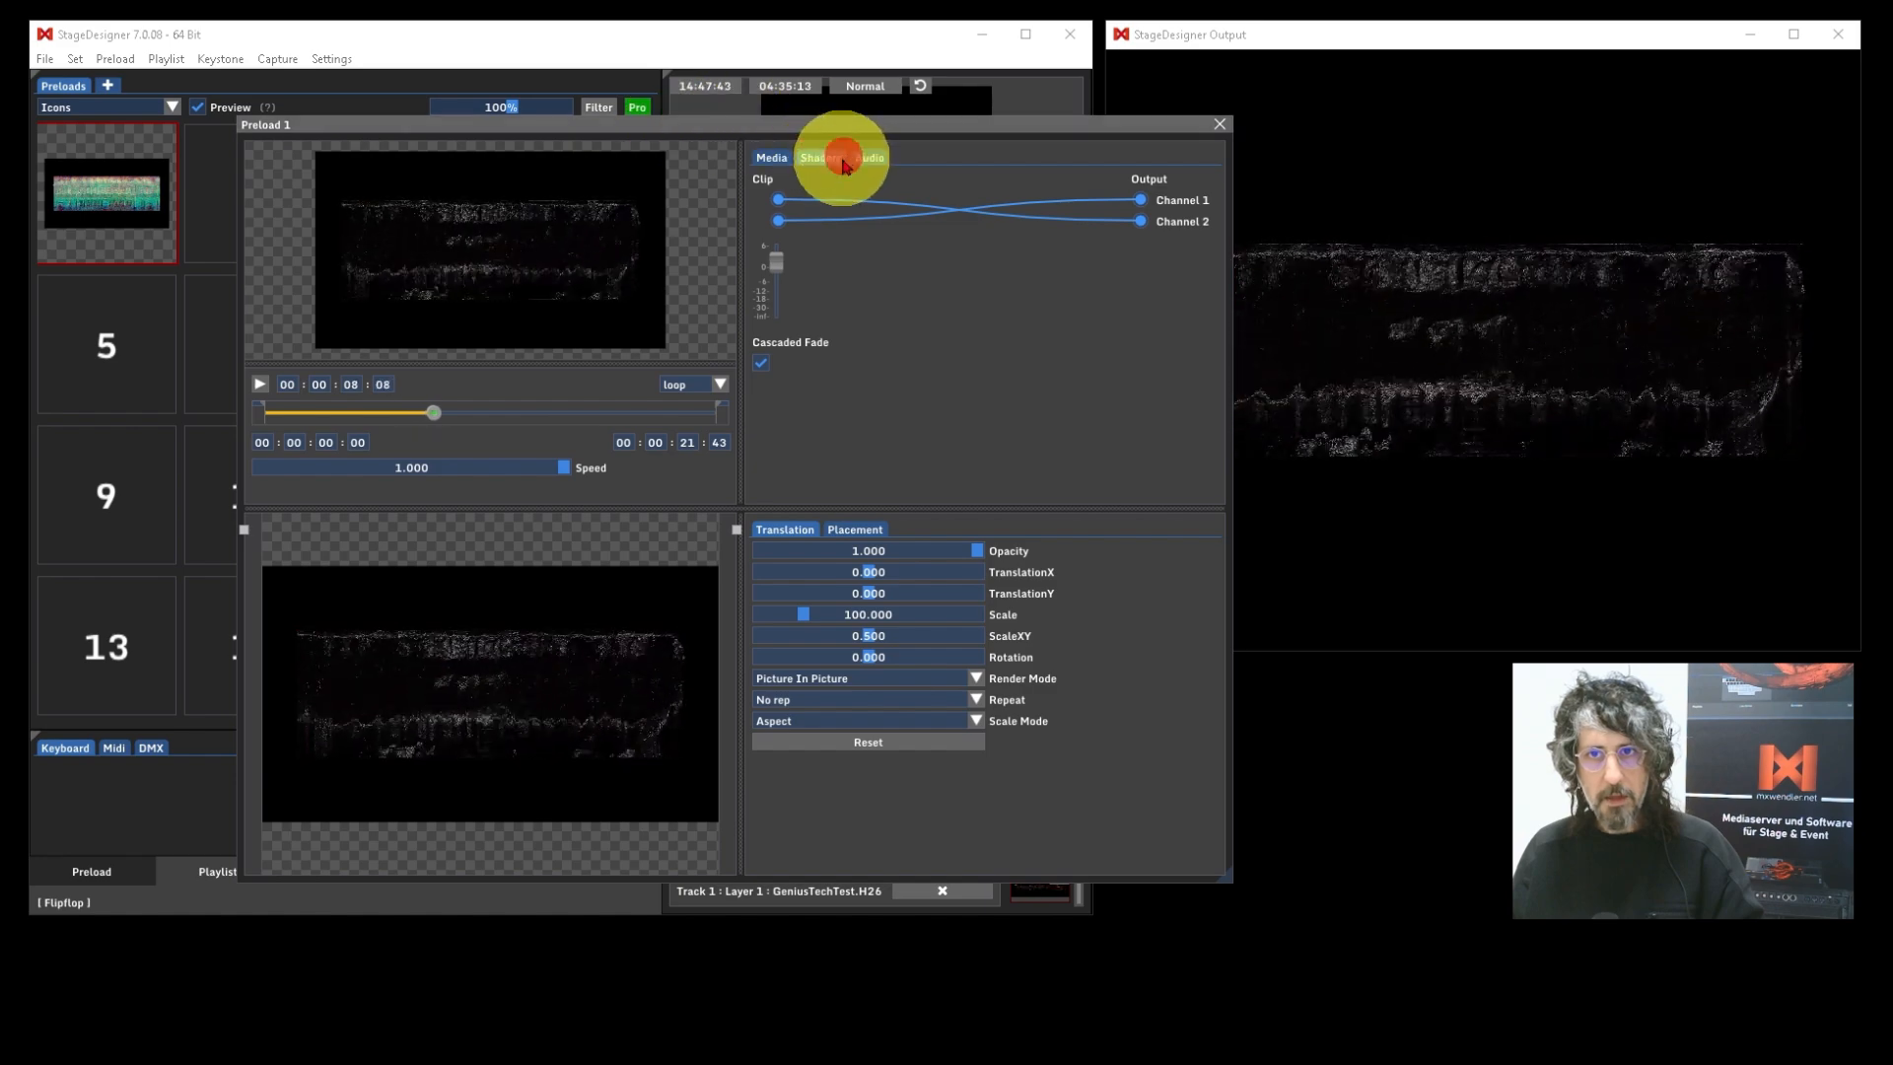
left_click(867, 158)
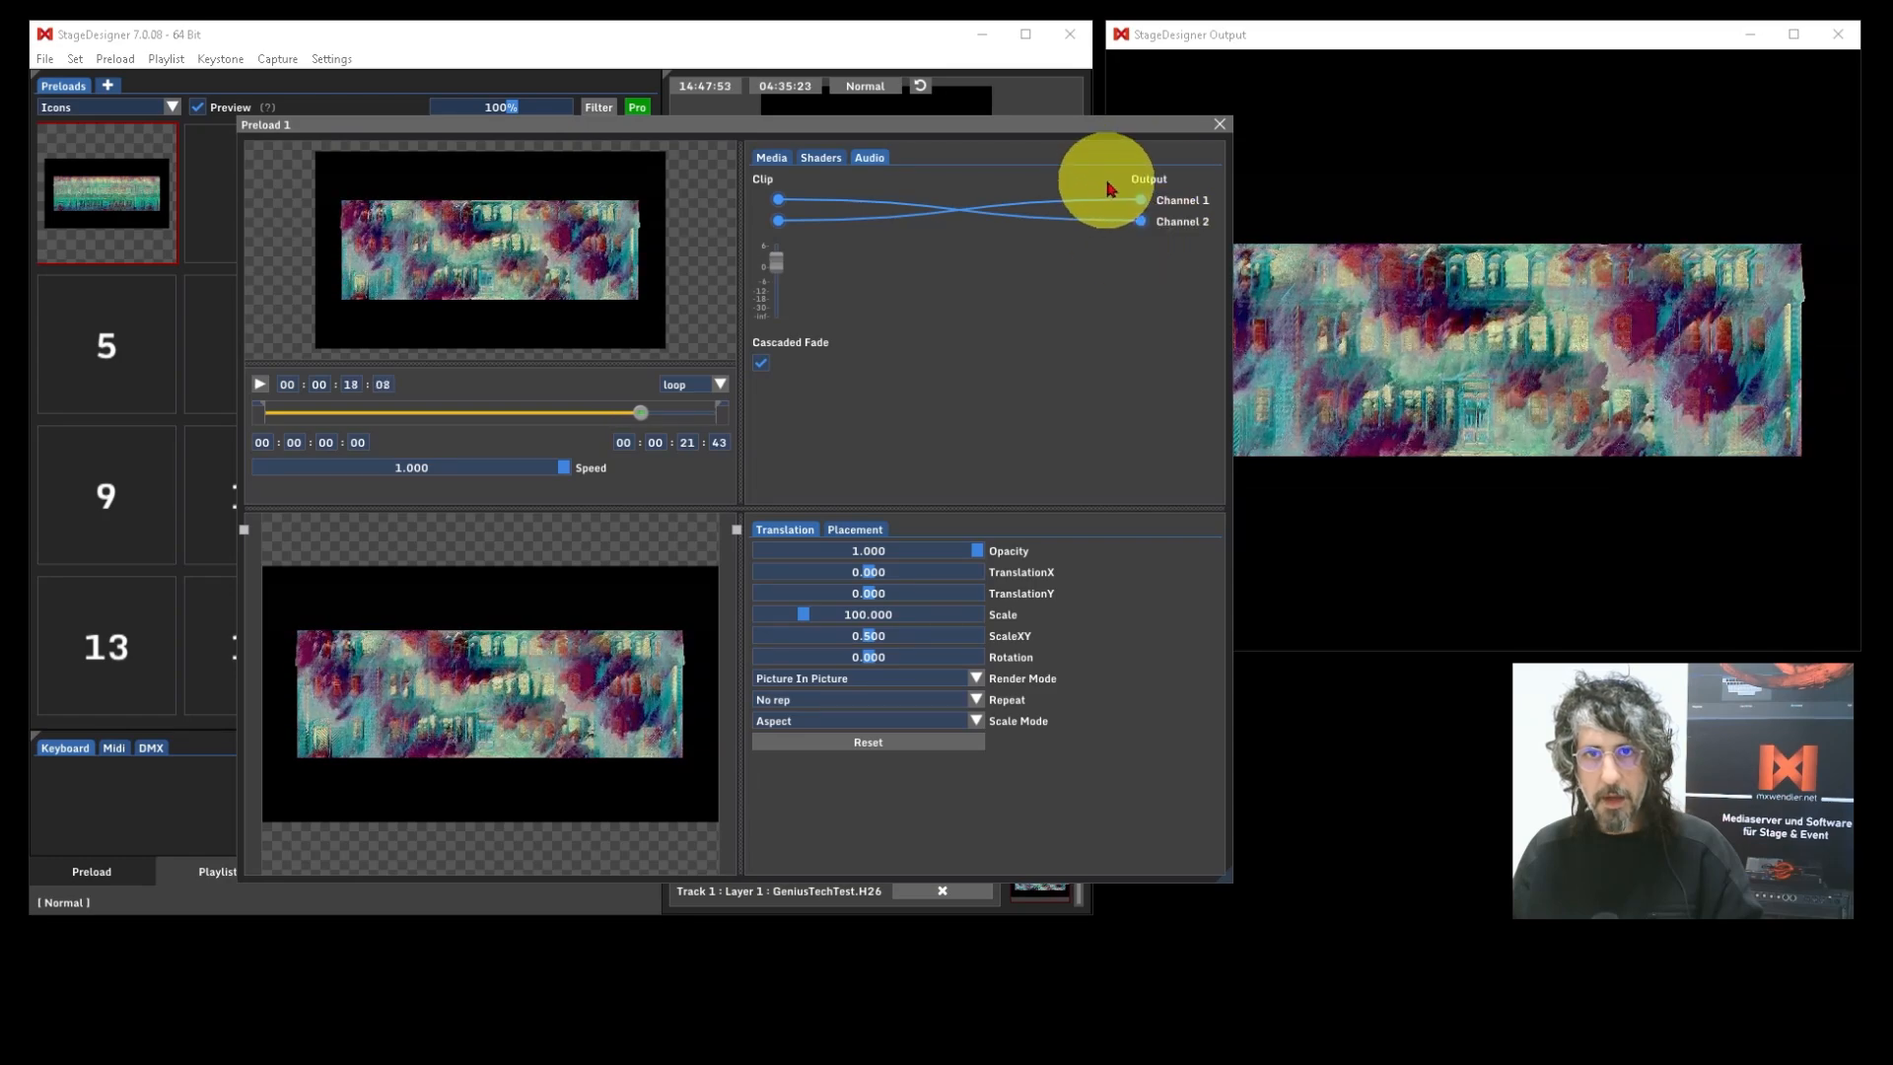
left_click_drag(778, 203, 1141, 200)
left_click_drag(790, 227, 1141, 222)
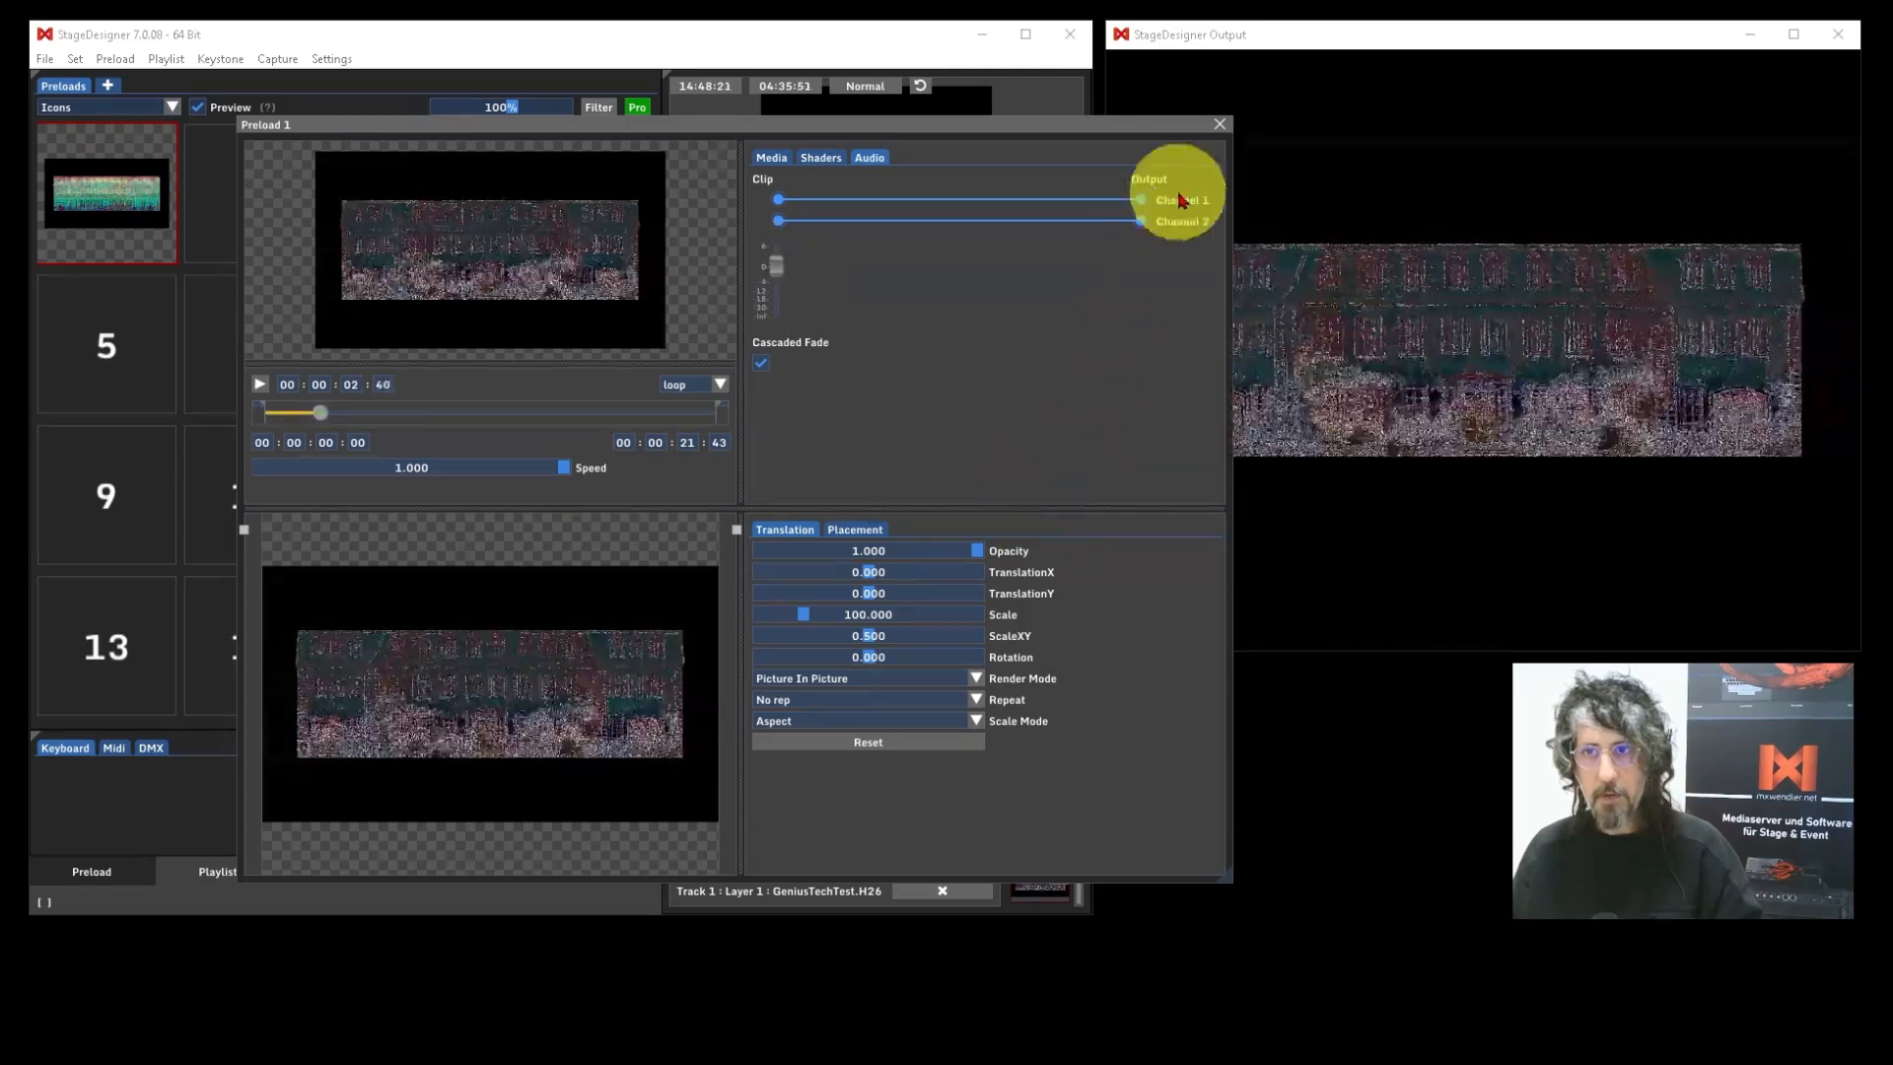
left_click(1218, 128)
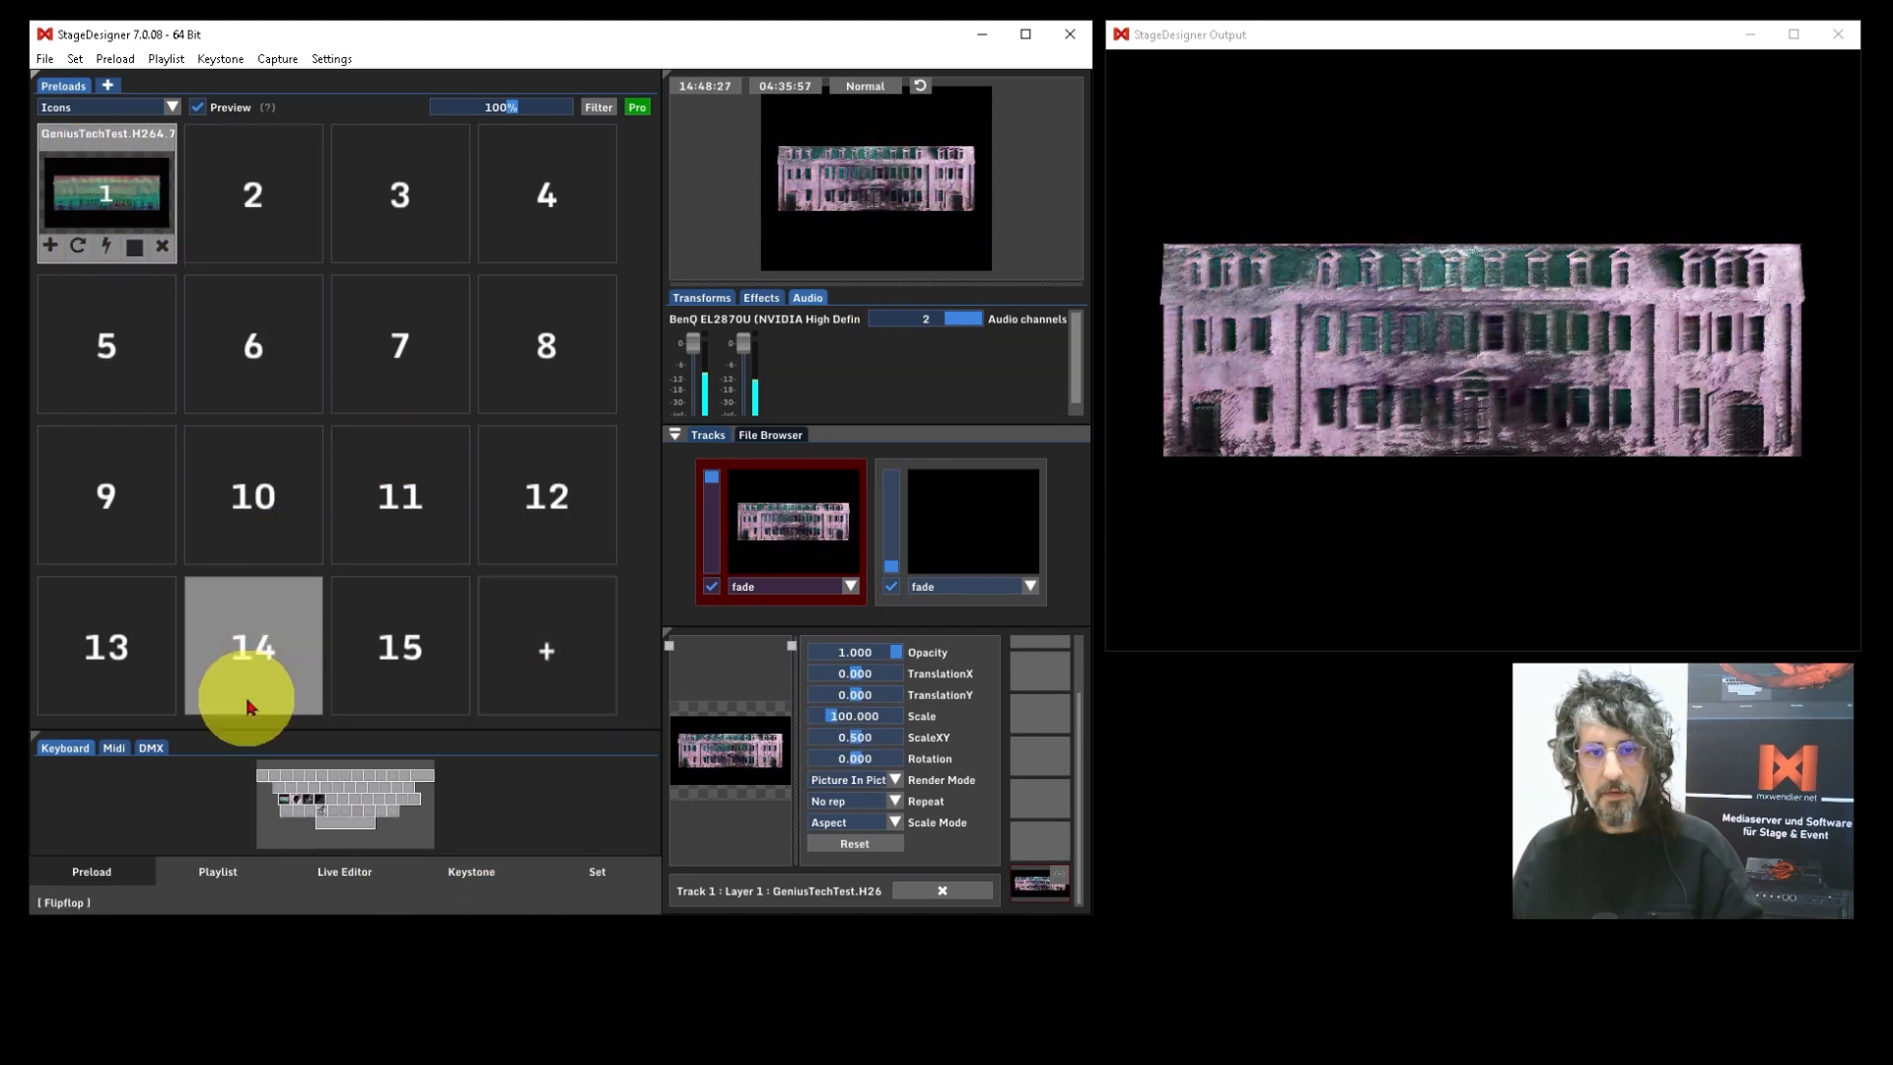
Show the playing clip's audio channel routing in the Live Editor.
left_click(353, 871)
left_click_drag(456, 819, 277, 508)
left_click(389, 486)
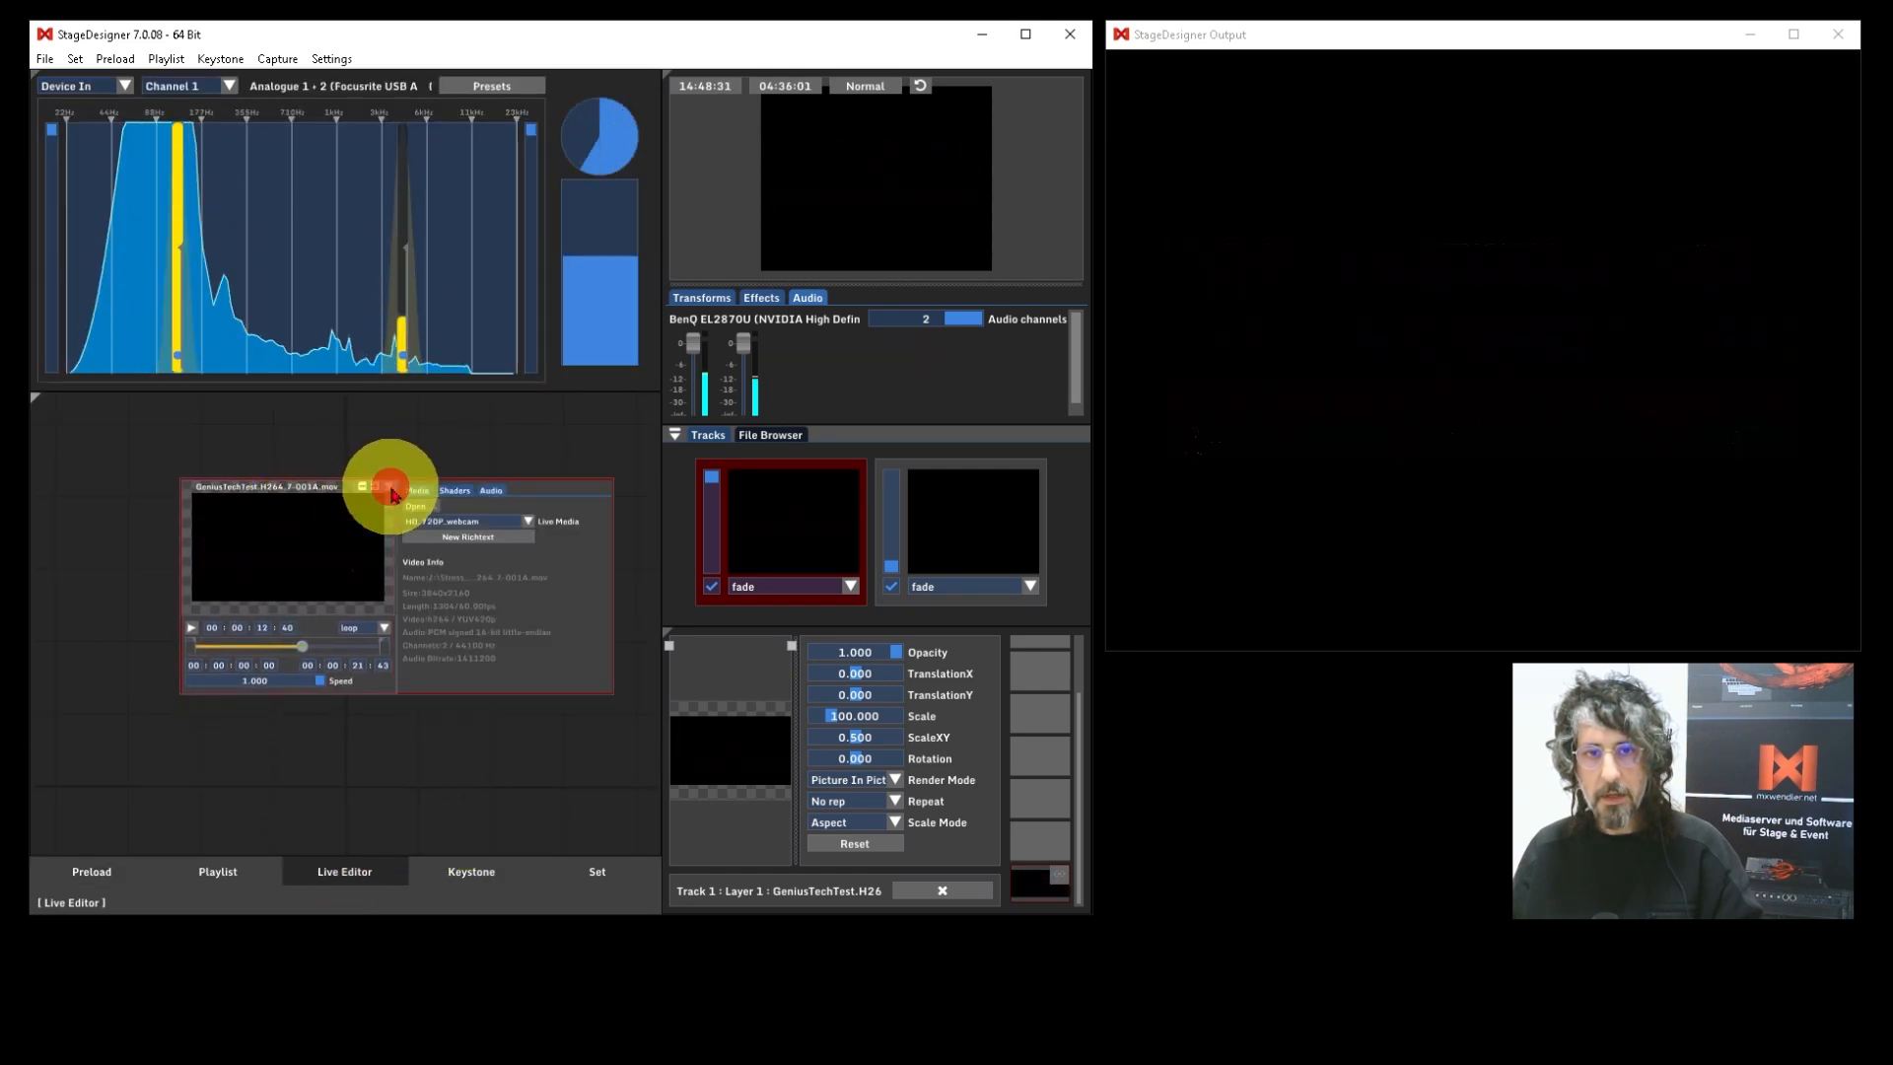
left_click(491, 491)
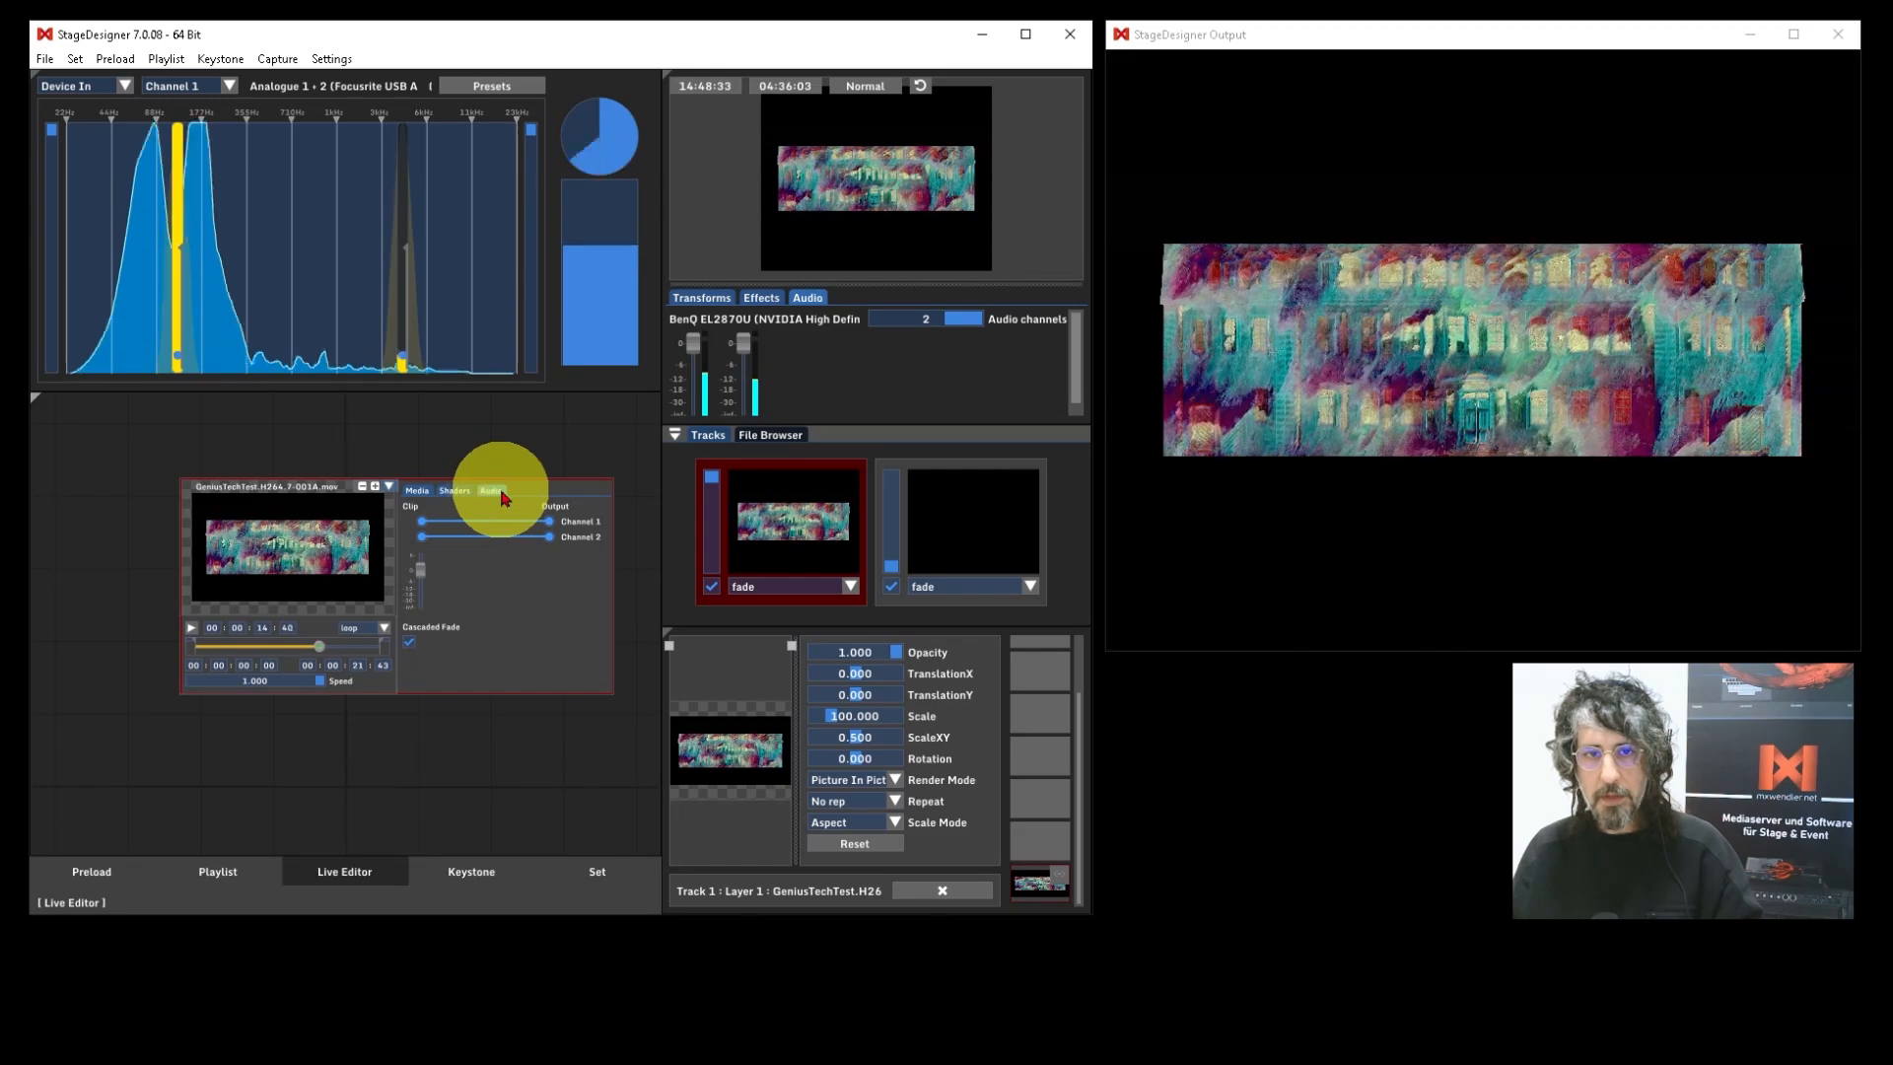